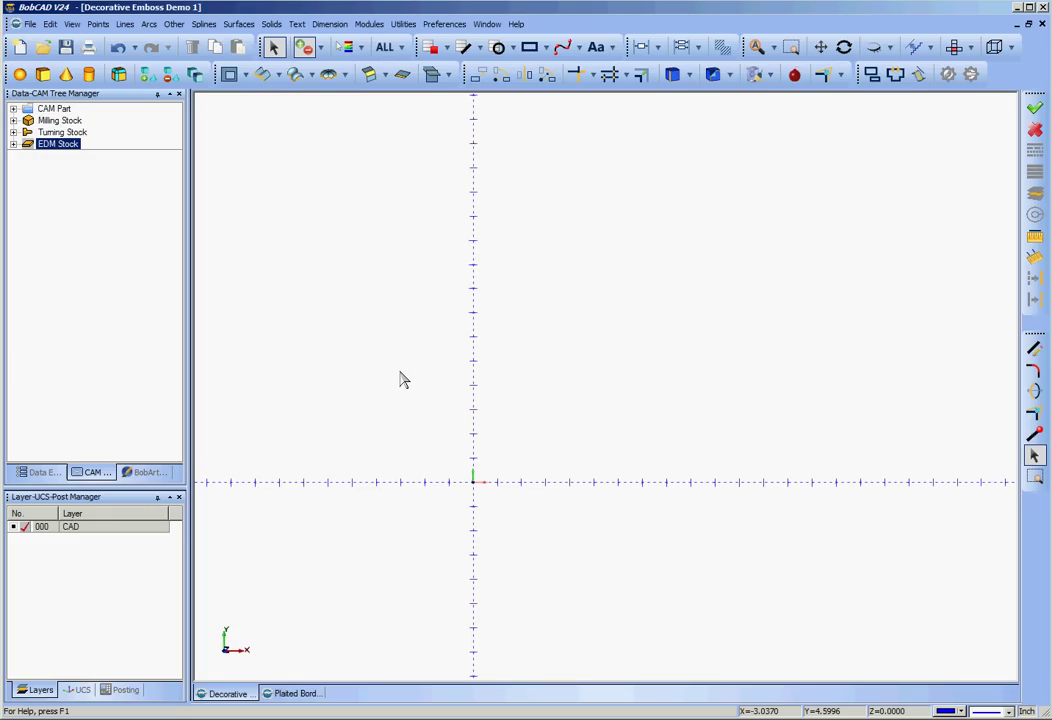
Step: Load the JPEG image 3_plait_border_oval_portrait from the Celtic folder into the BobArt manager
left_click(148, 472)
left_click(63, 109)
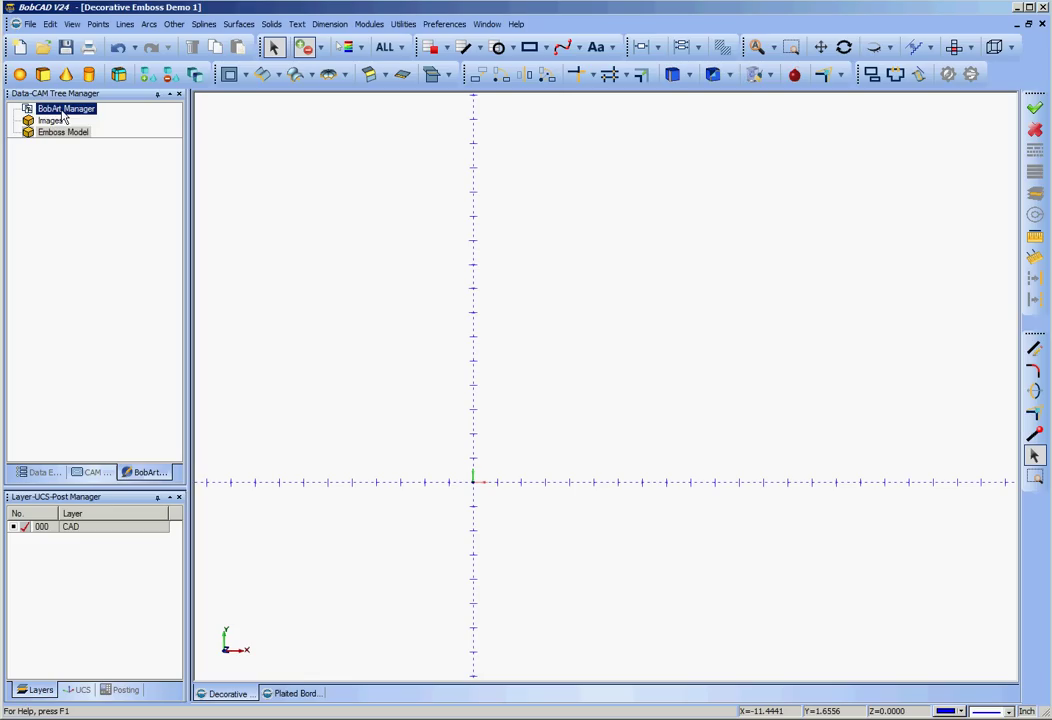
left_click(50, 110)
right_click(50, 110)
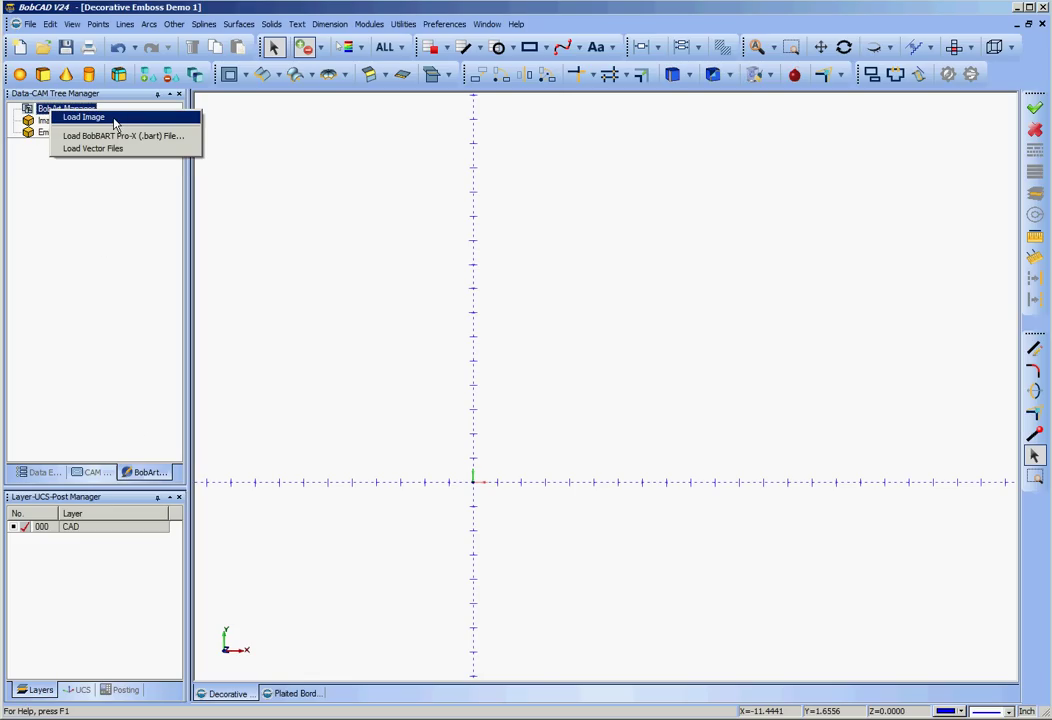
left_click(115, 120)
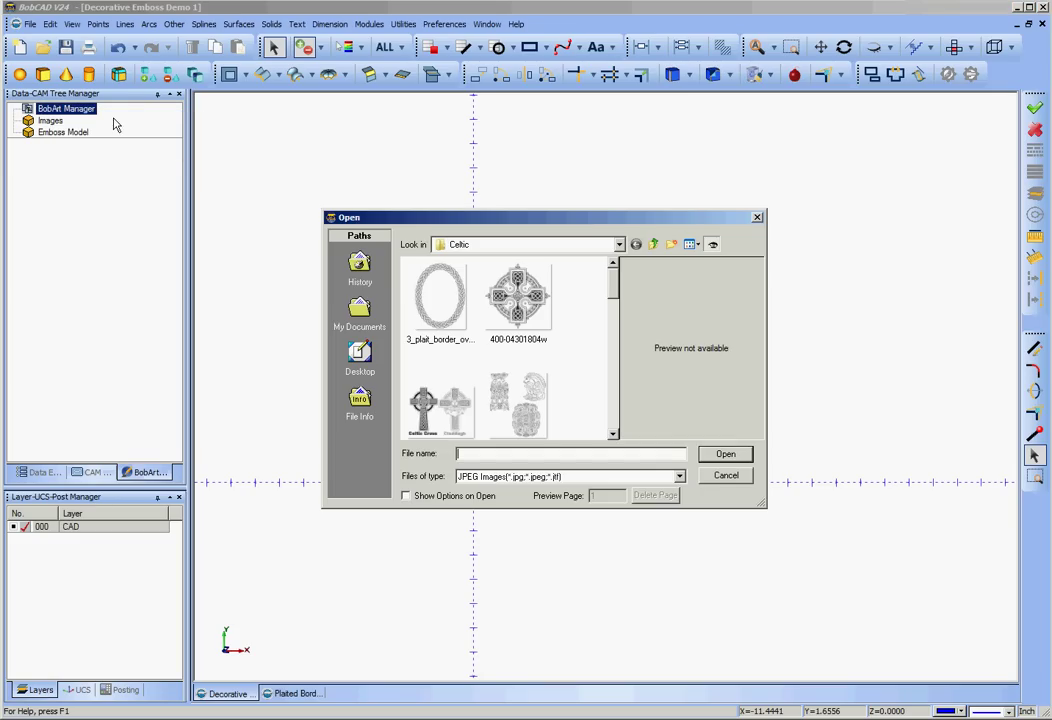
left_click(680, 477)
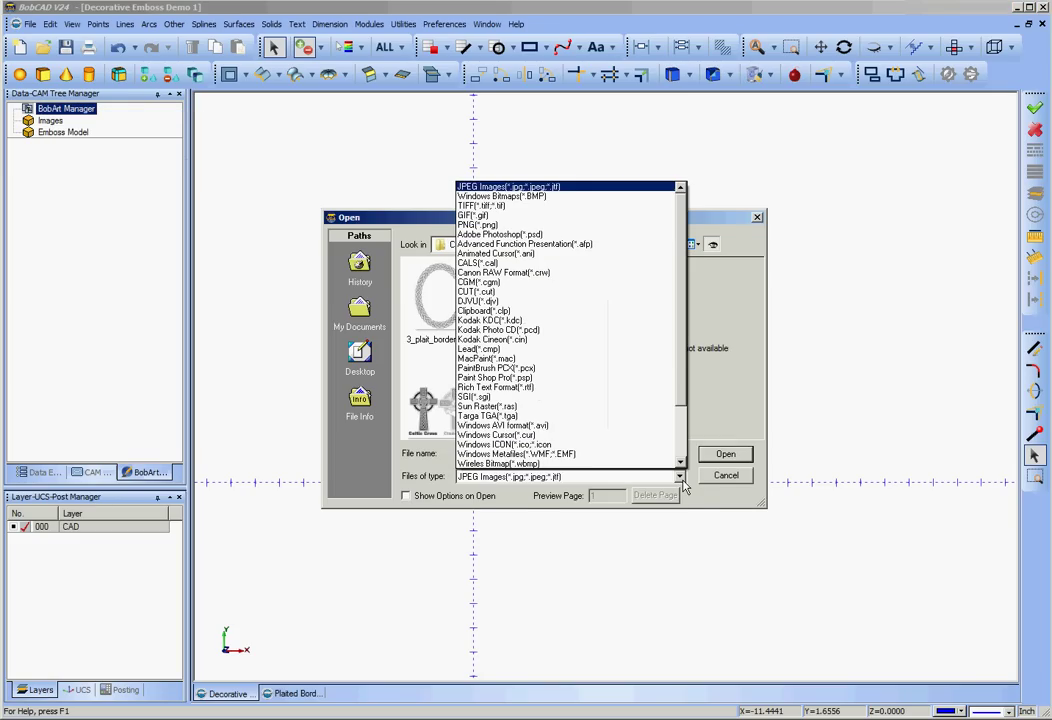
left_click(682, 479)
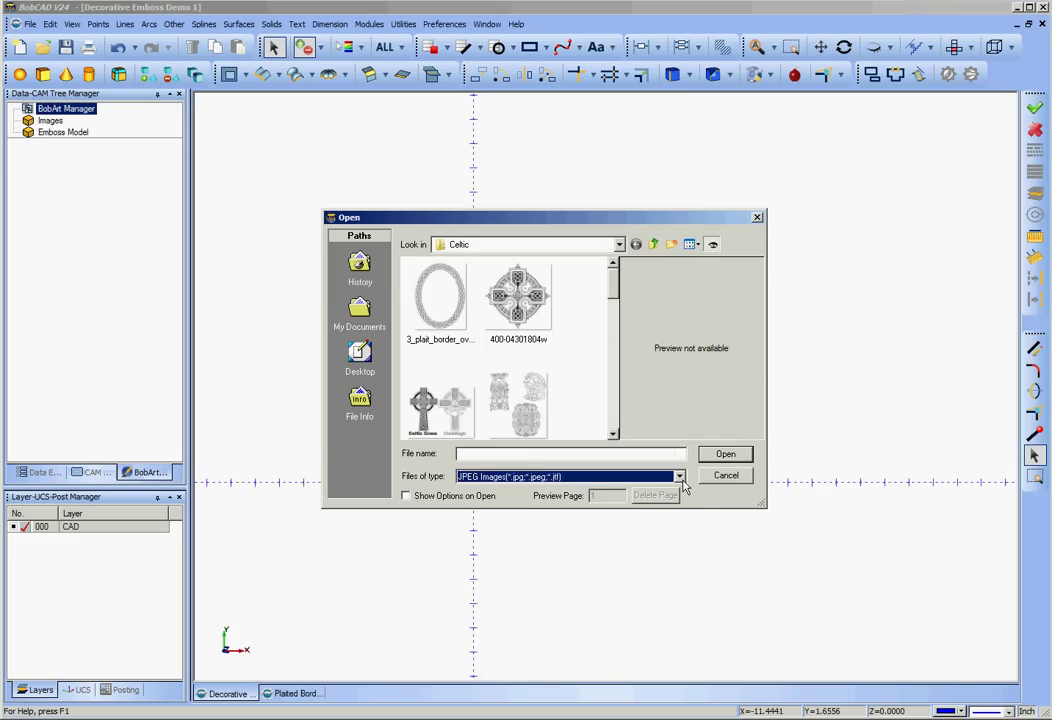
left_click(435, 295)
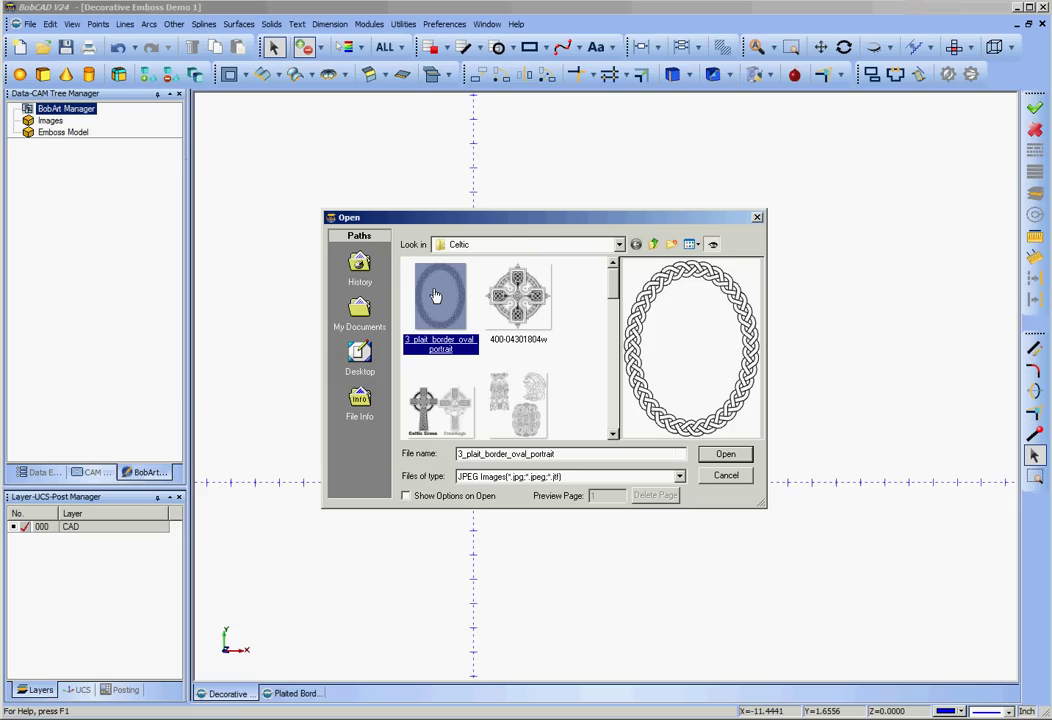
left_click(726, 454)
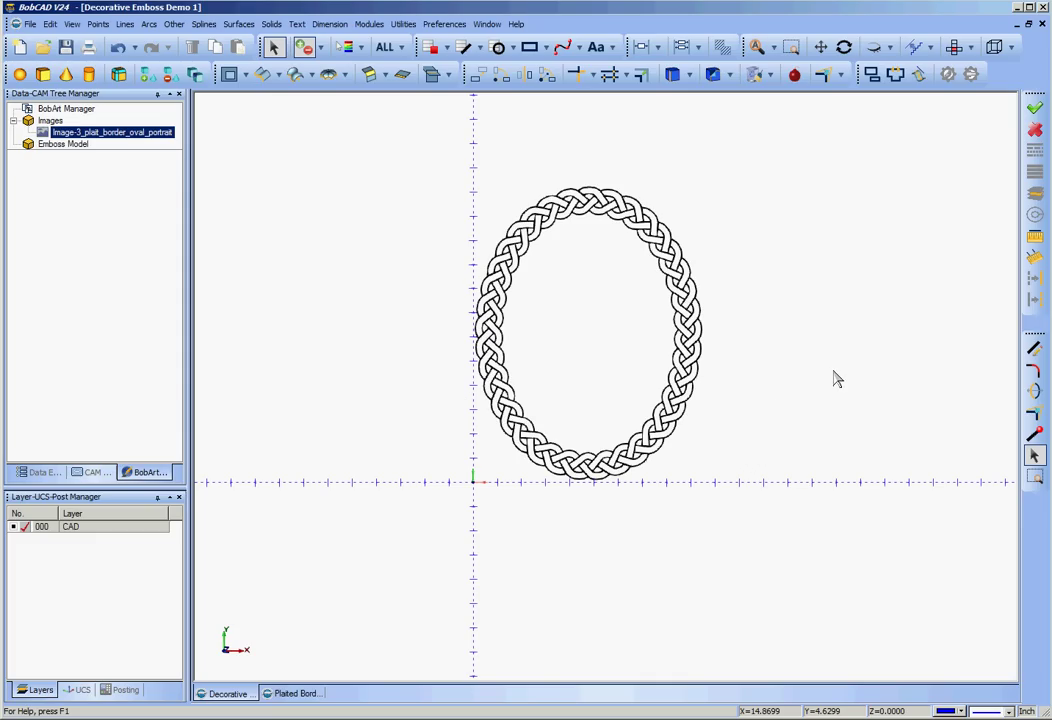
Step: Start vectorizing the oval plait border image and set the 2-Level (Black/White) threshold to 240
middle_click_drag(837, 379, 775, 412)
scroll(754, 401, "up", 2)
scroll(755, 402, "down", 1)
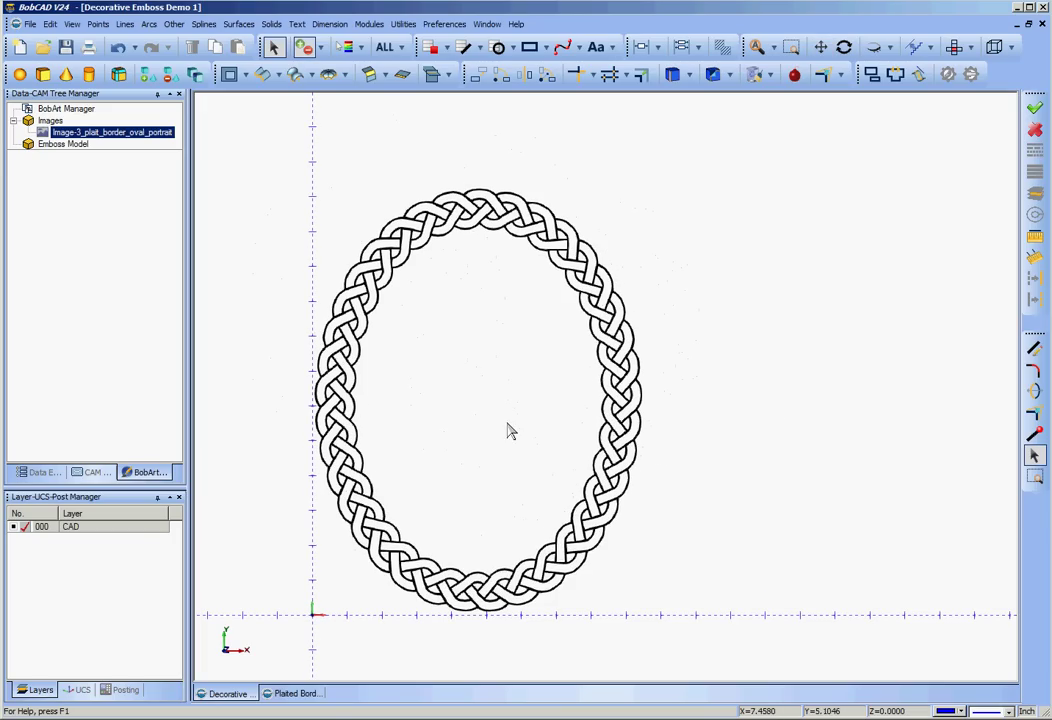
left_click(50, 120)
left_click(86, 137)
right_click(86, 138)
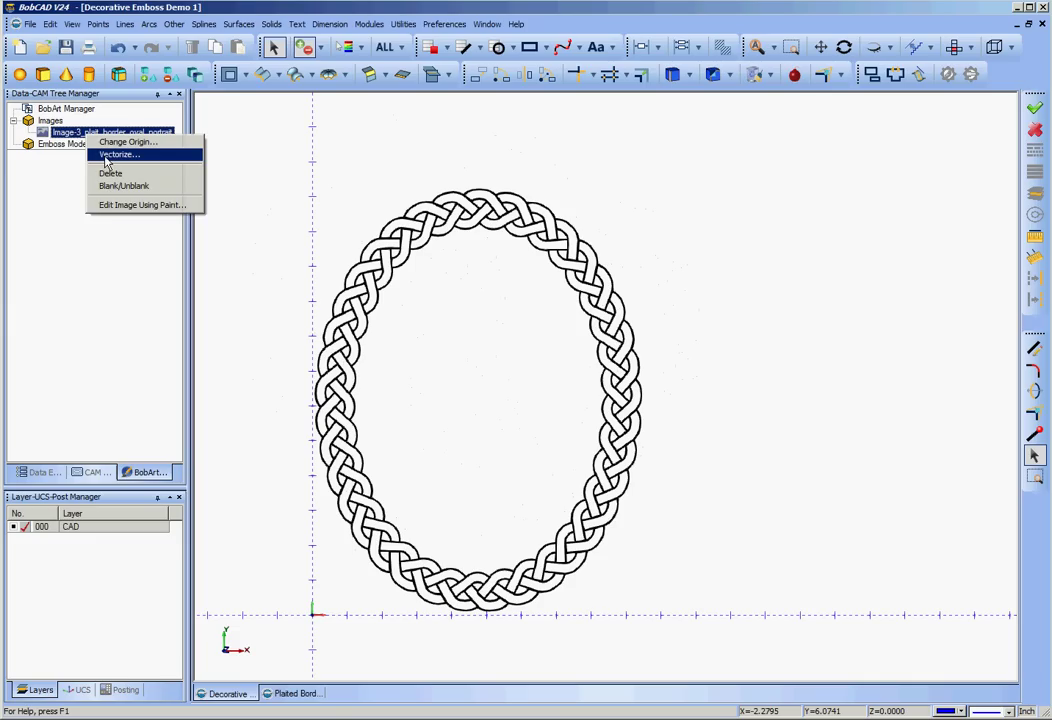
left_click(110, 155)
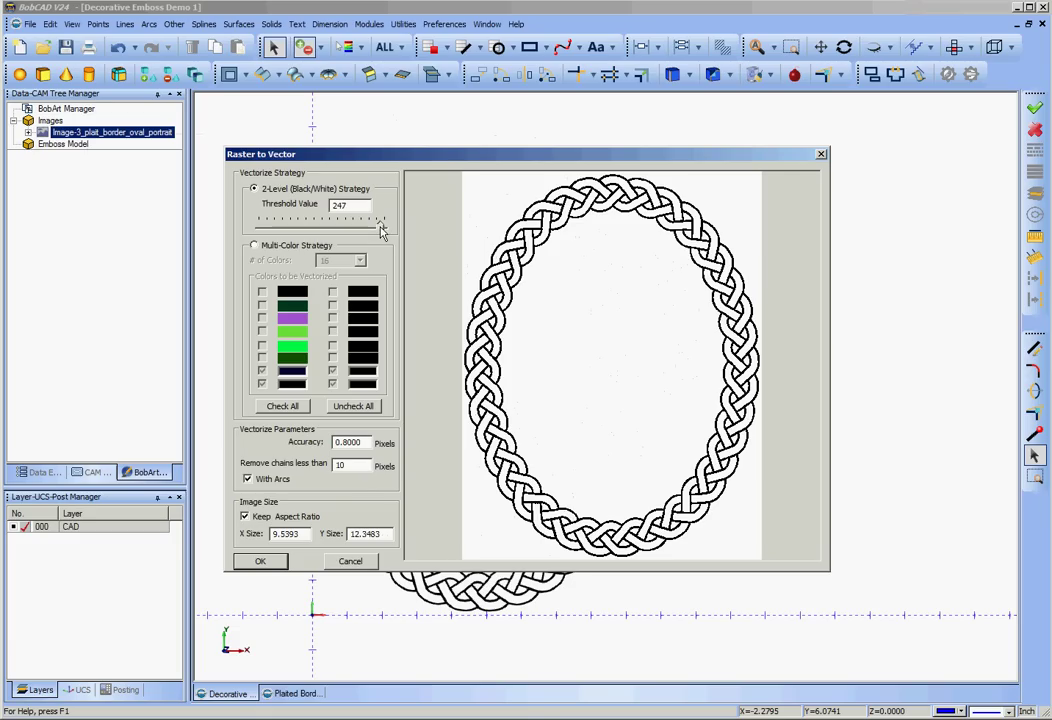
left_click_drag(380, 229, 385, 229)
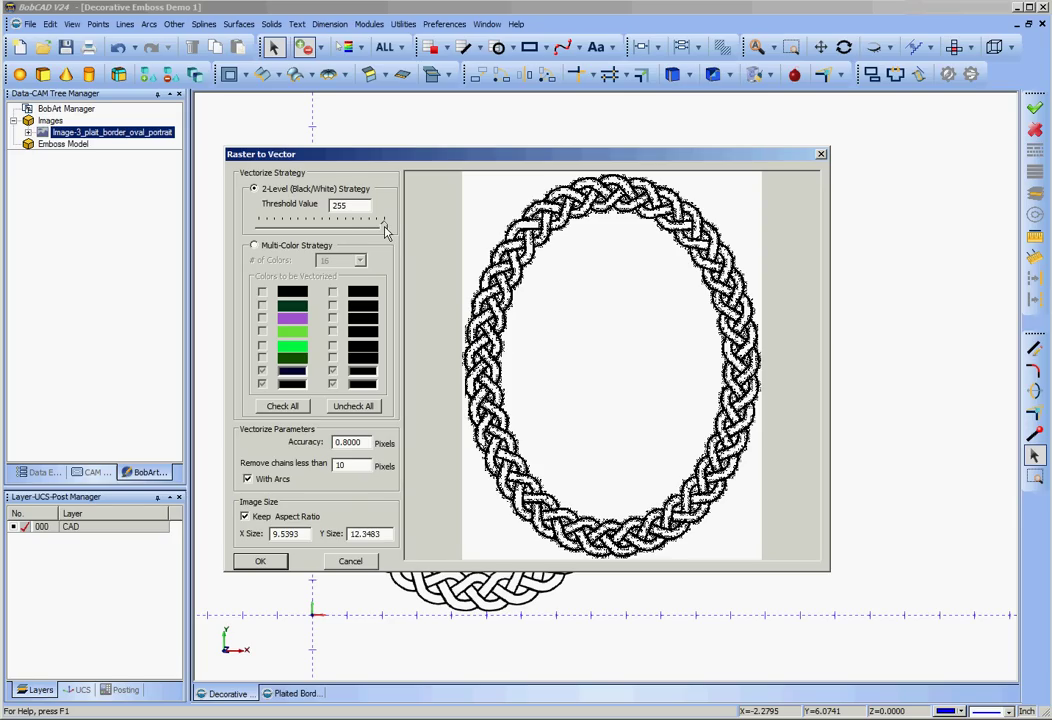
left_click_drag(384, 231, 262, 232)
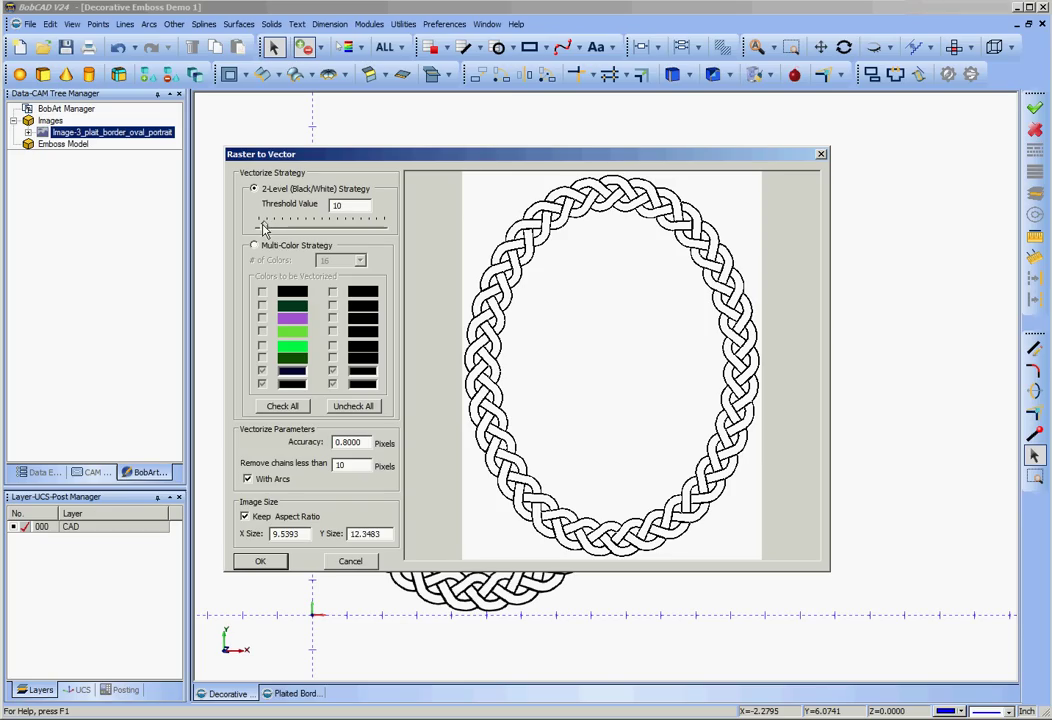
left_click_drag(263, 229, 380, 223)
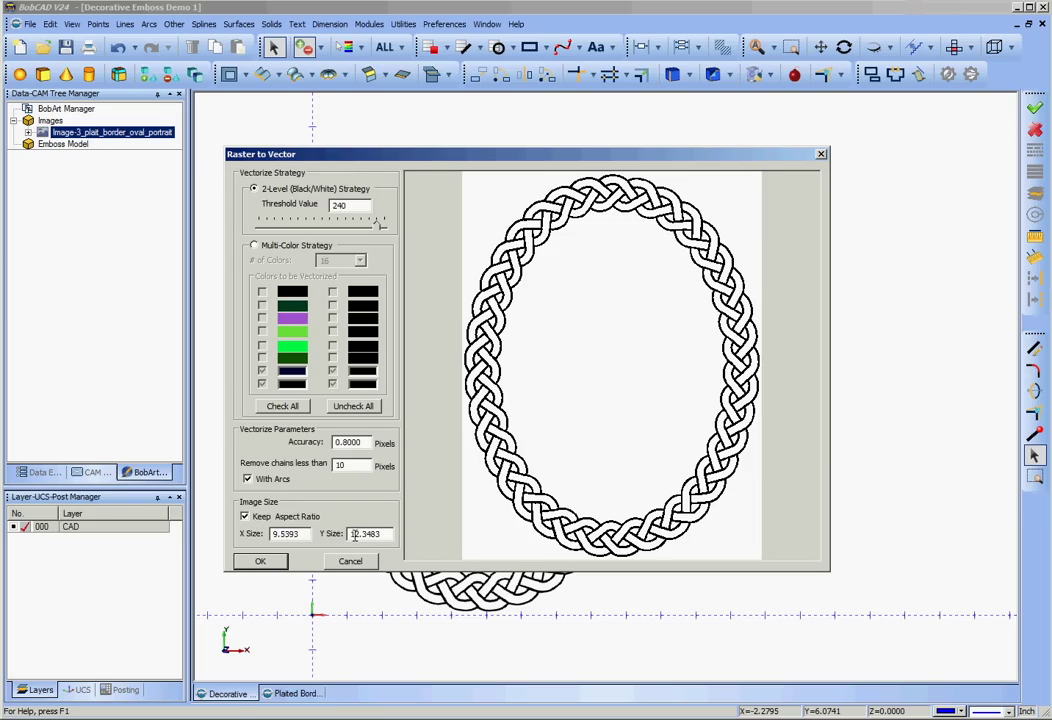
Step: Set the image's Y size to 7.25 and generate the vectors
left_click_drag(352, 535, 408, 532)
type("7.25")
left_click(261, 562)
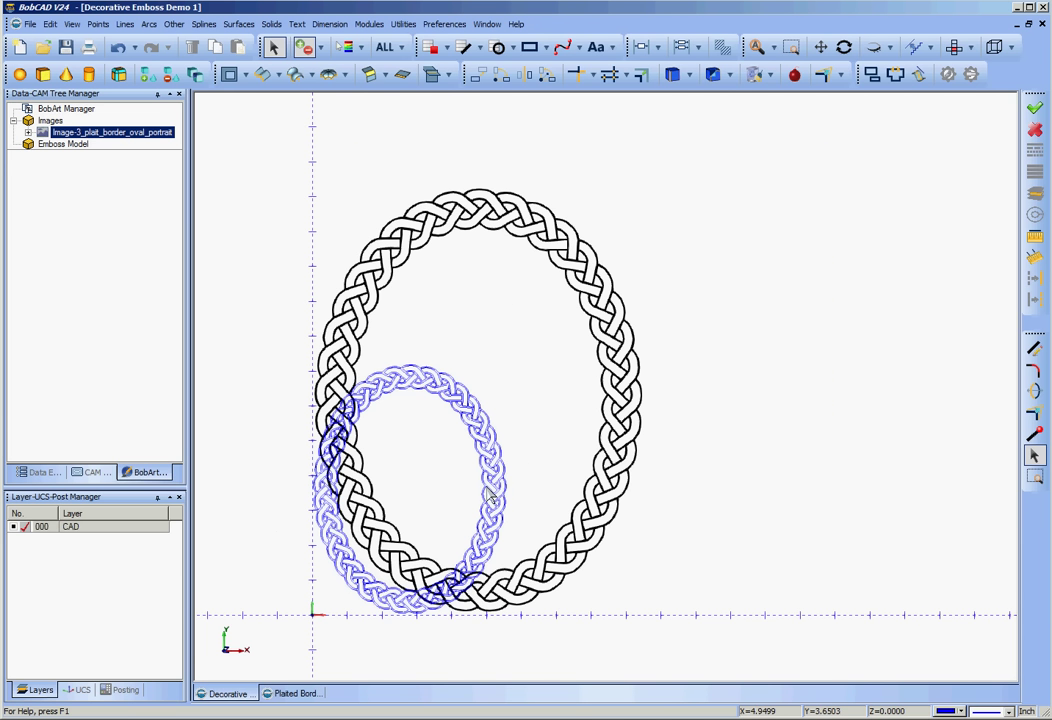
Step: Examine the vectorized braid outlines up close for jagged curves and rough corners along the oval's side
middle_click(549, 482)
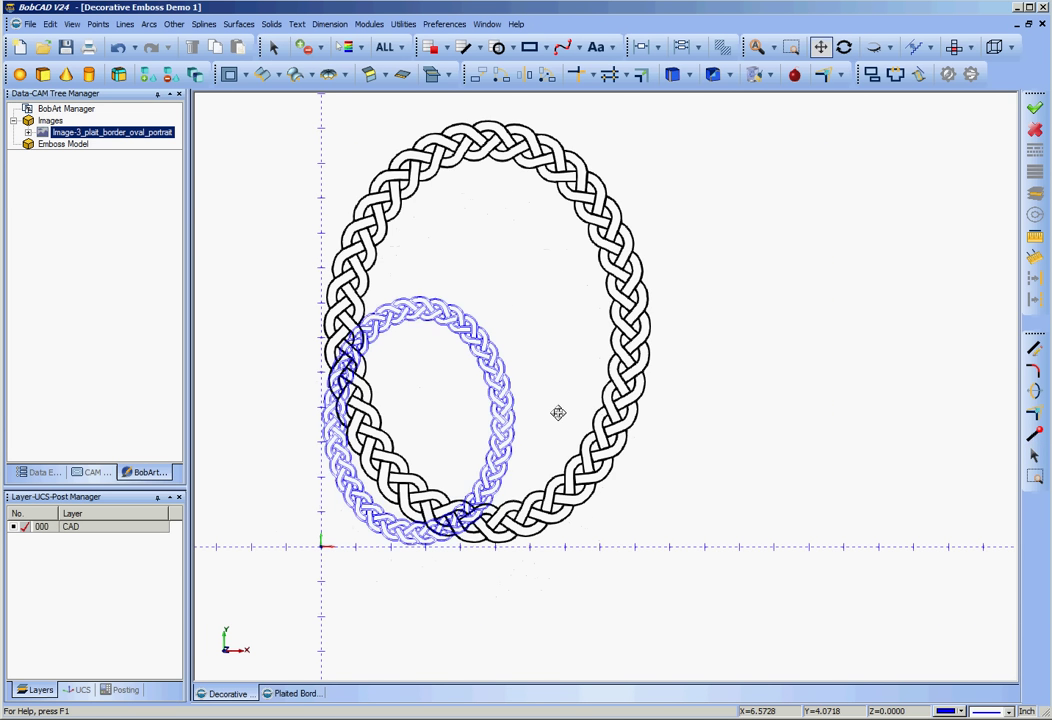
scroll(547, 434, "up", 3)
scroll(548, 436, "down", 3)
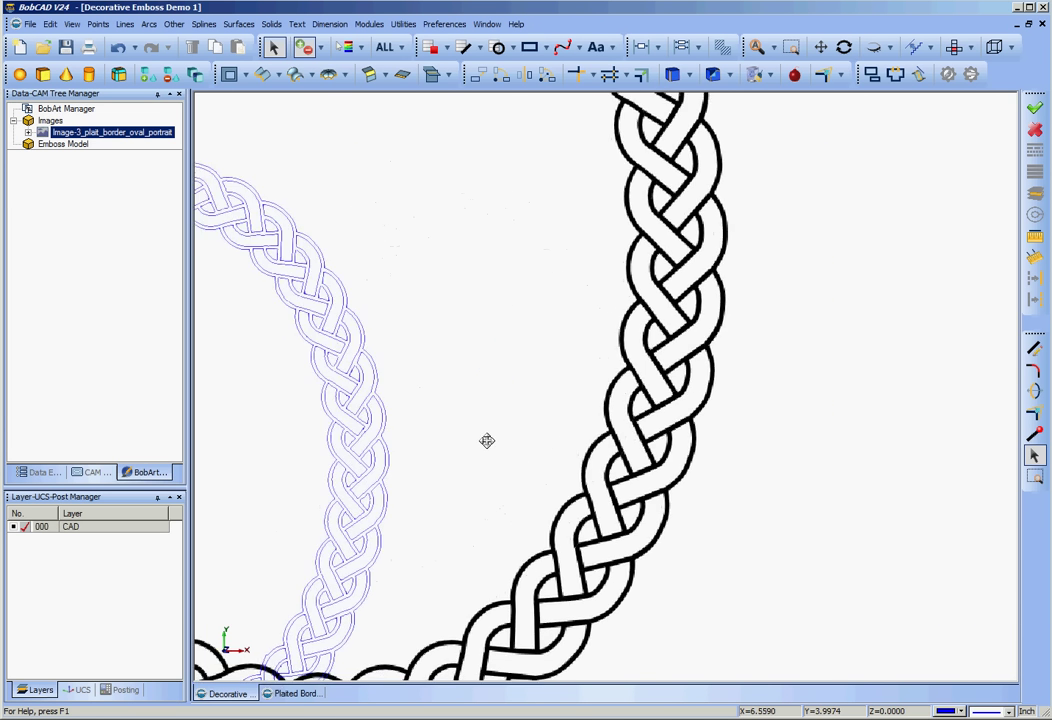
scroll(636, 385, "up", 5)
middle_click_drag(640, 387, 702, 423)
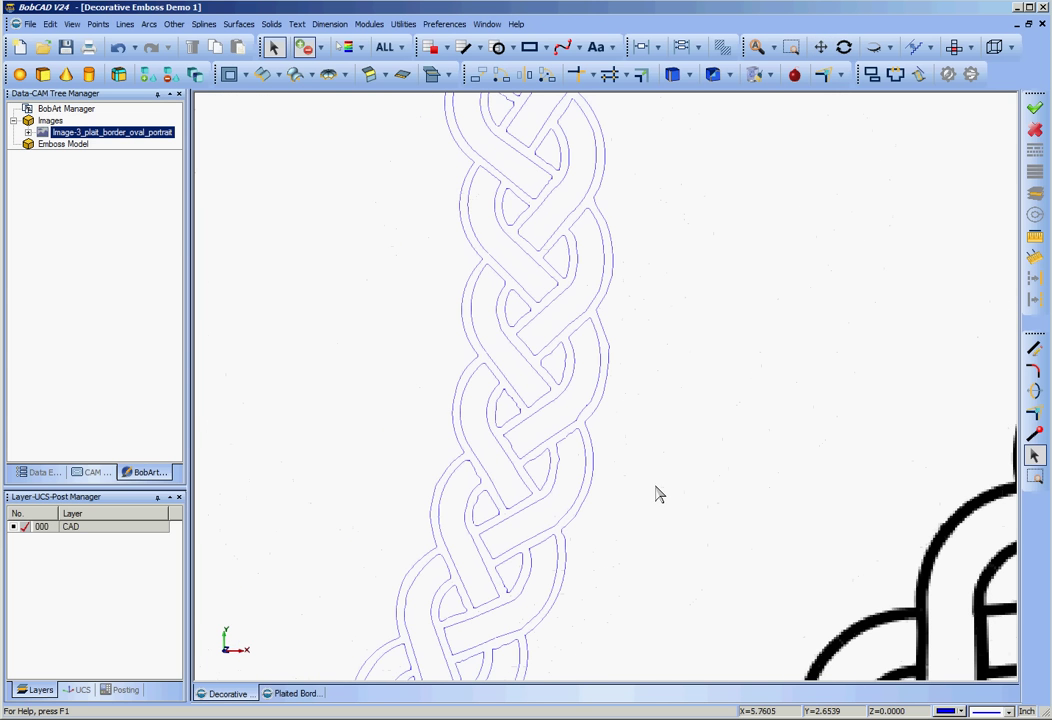
scroll(657, 493, "up", 4)
middle_click_drag(657, 493, 810, 444)
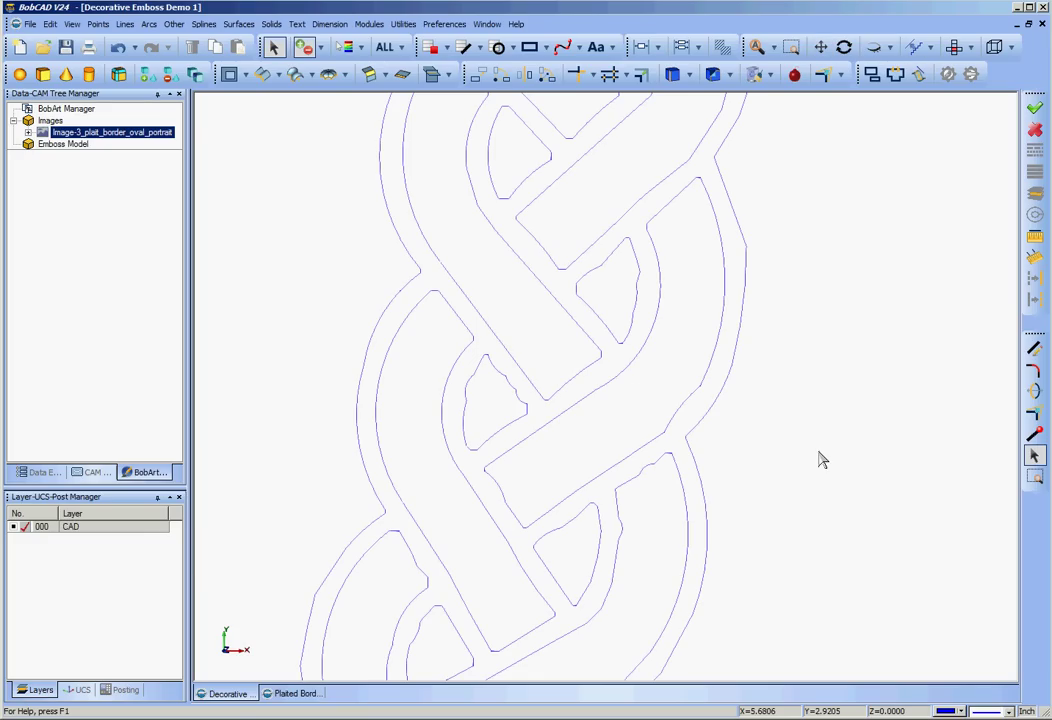
scroll(834, 370, "up", 4)
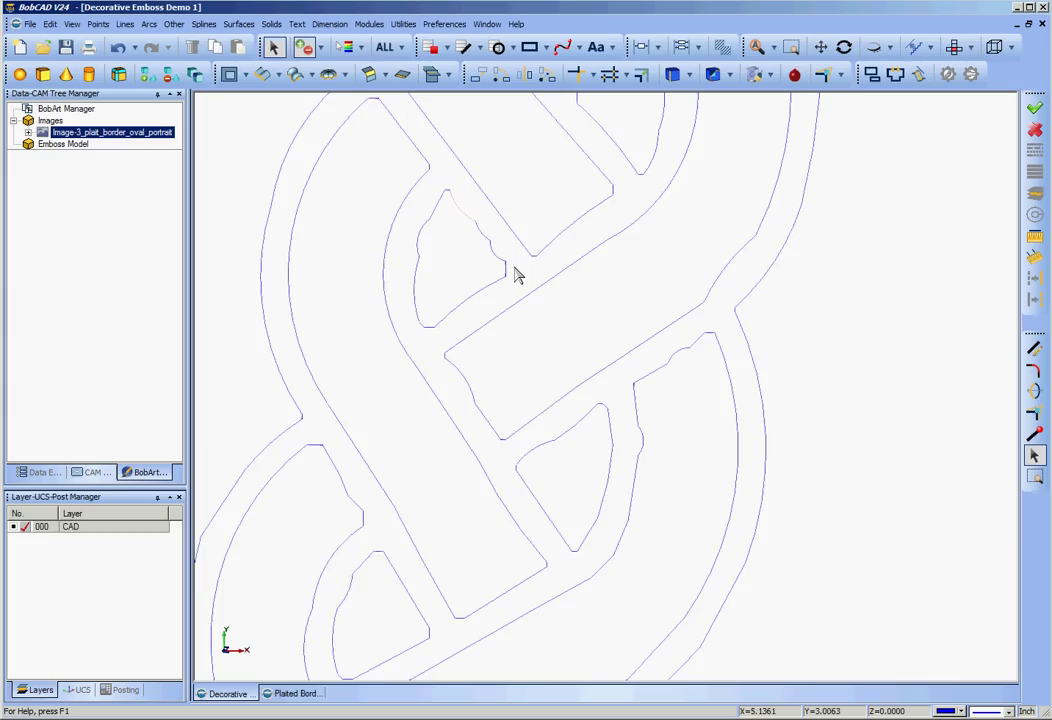
scroll(601, 283, "down", 1)
scroll(601, 283, "down", 5)
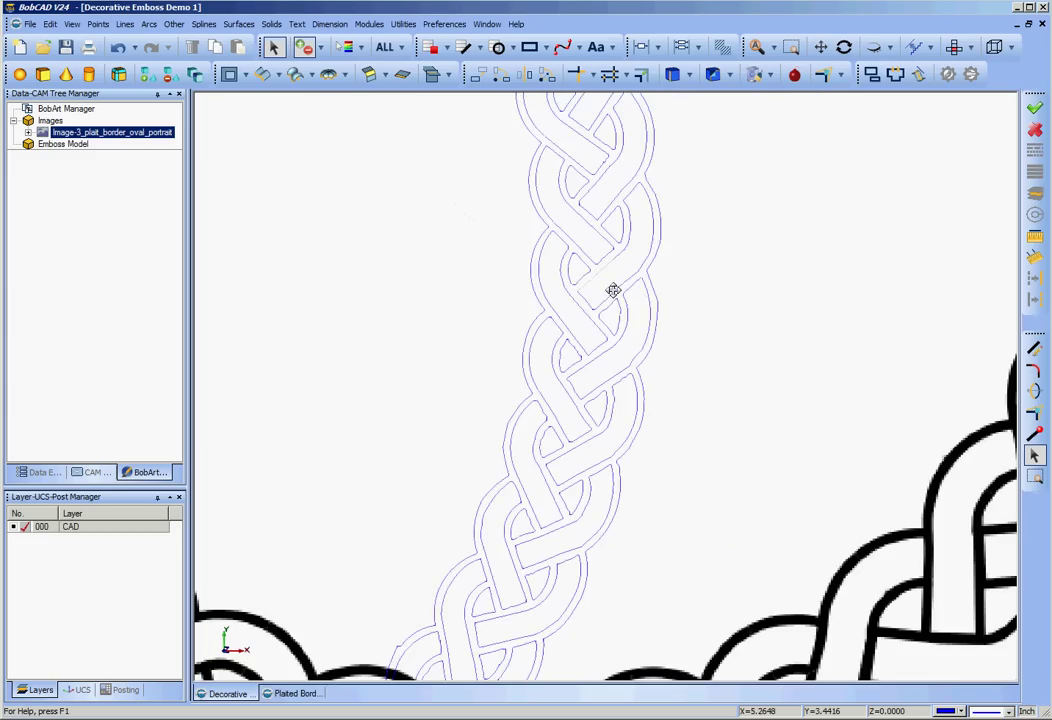
middle_click_drag(613, 291, 659, 490)
scroll(603, 327, "up", 5)
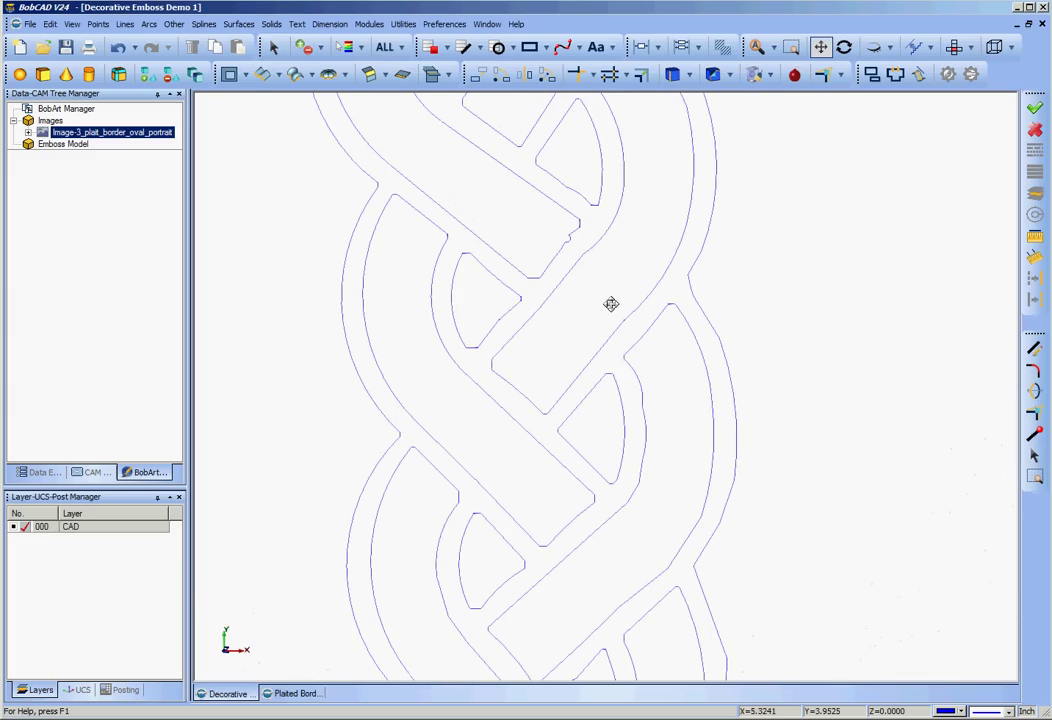
key("Escape")
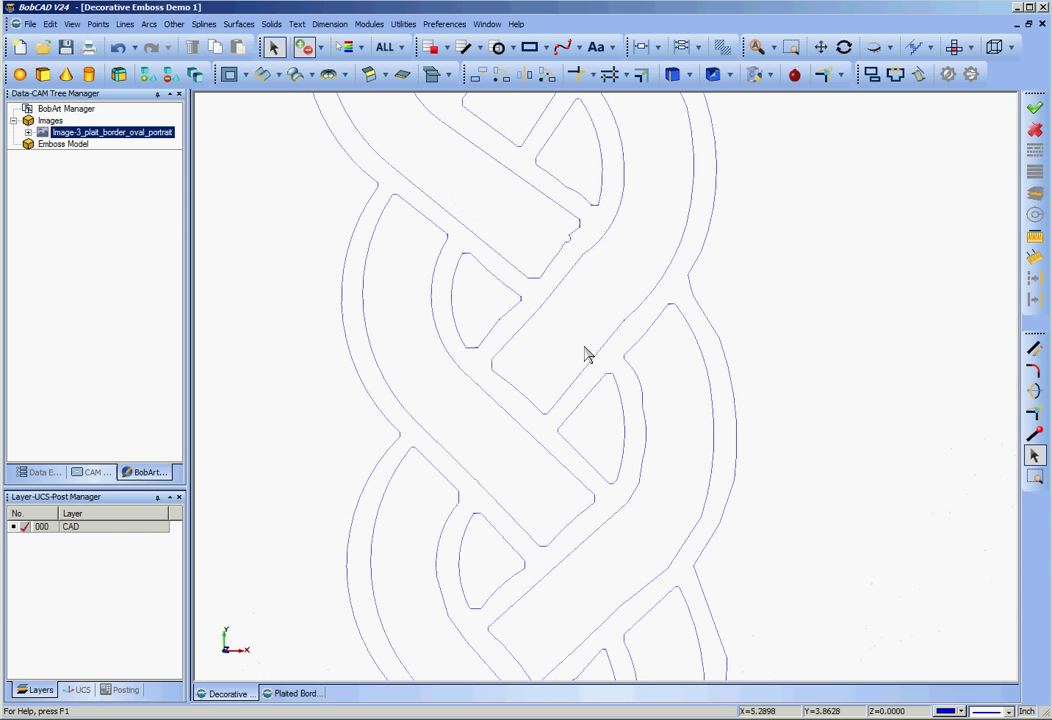
Step: Delete all the vector geometry of the small oval braid, keeping the source image
scroll(587, 354, "down", 3)
scroll(587, 354, "down", 5)
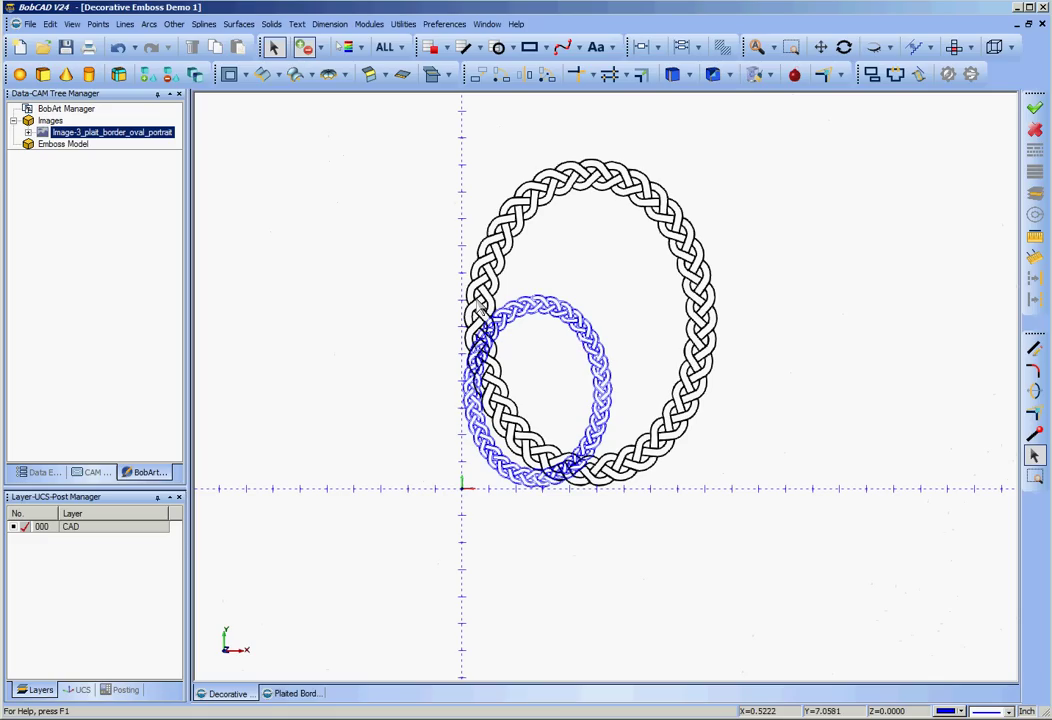
left_click_drag(433, 272, 645, 526)
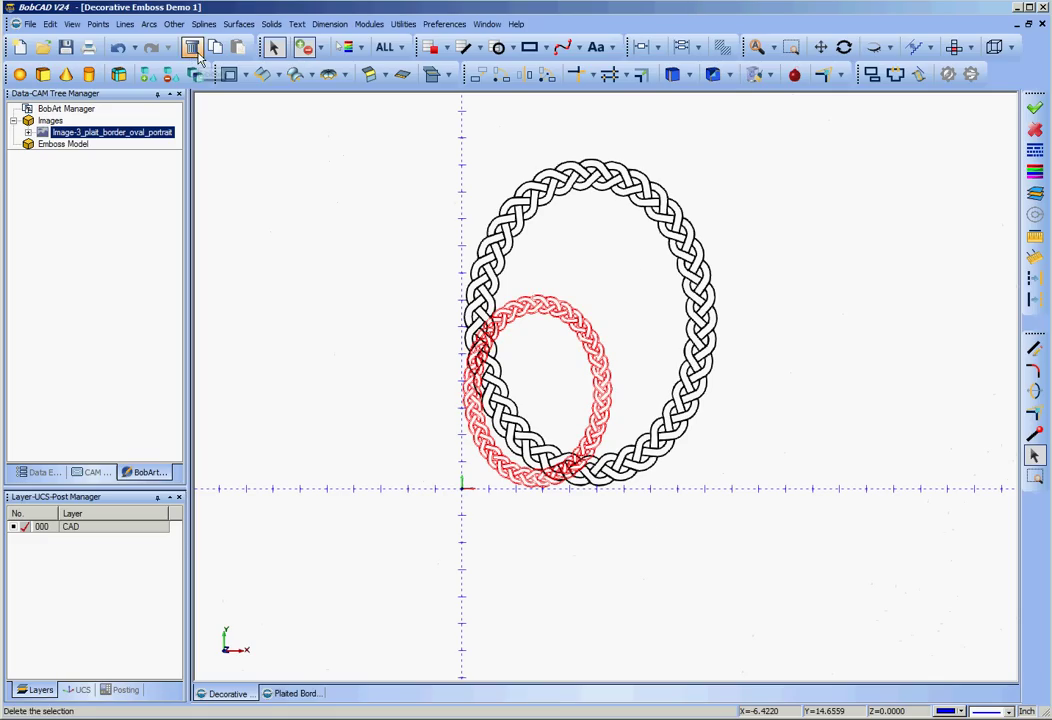
left_click(193, 49)
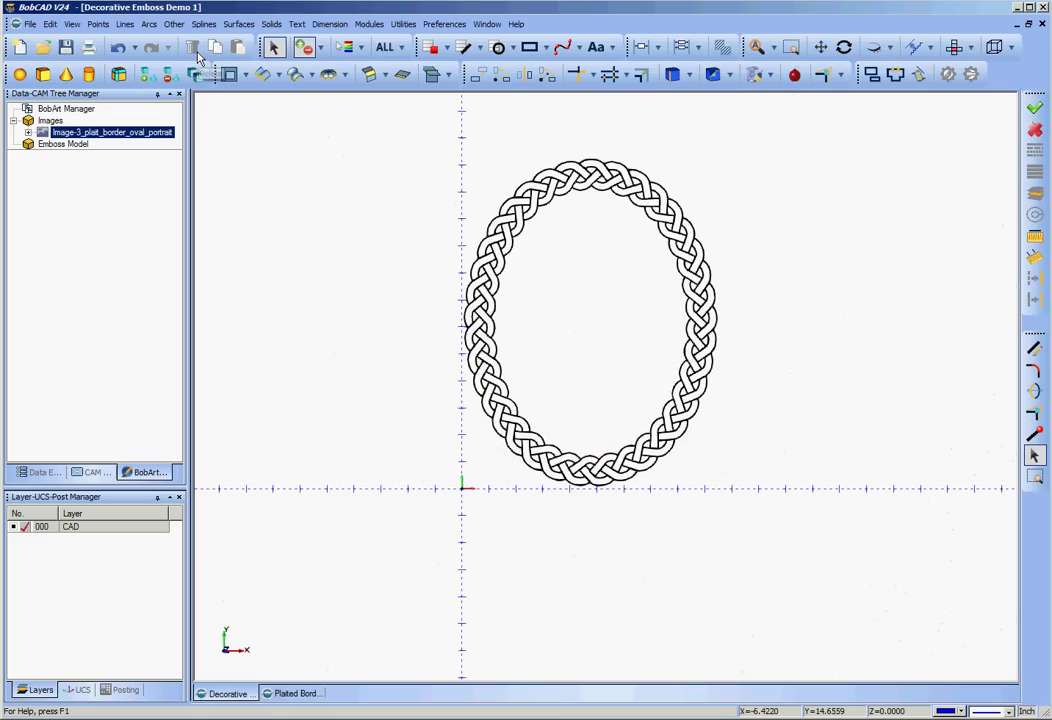
Step: Vectorize the oval plait border image again with an accuracy of 1.3 pixels
right_click(147, 138)
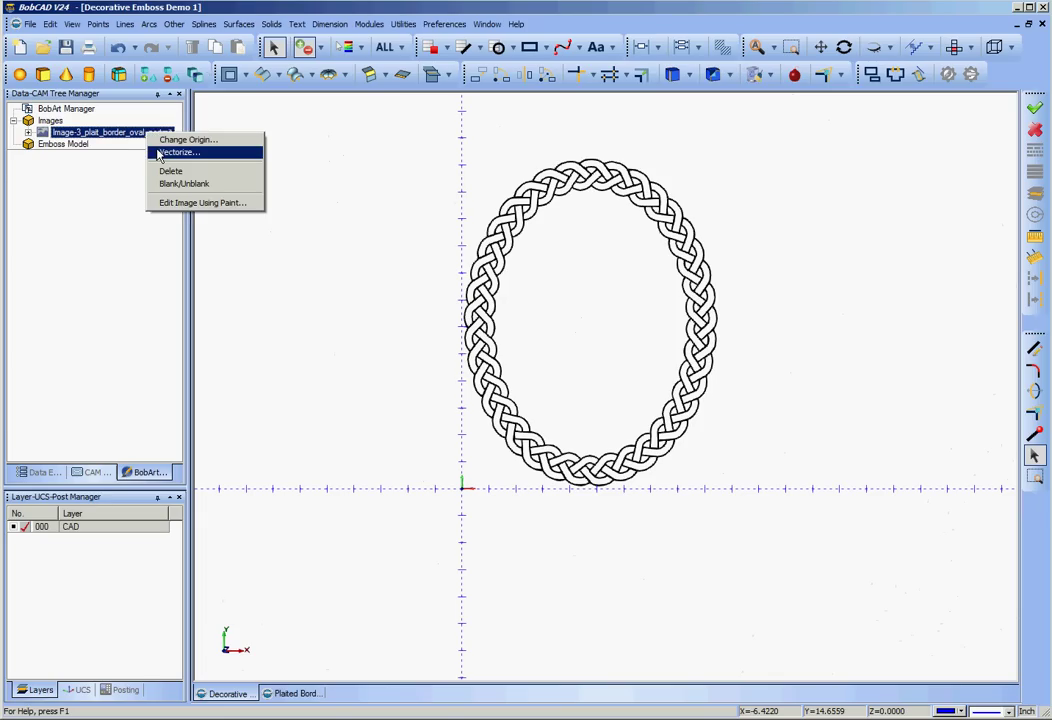
left_click(158, 154)
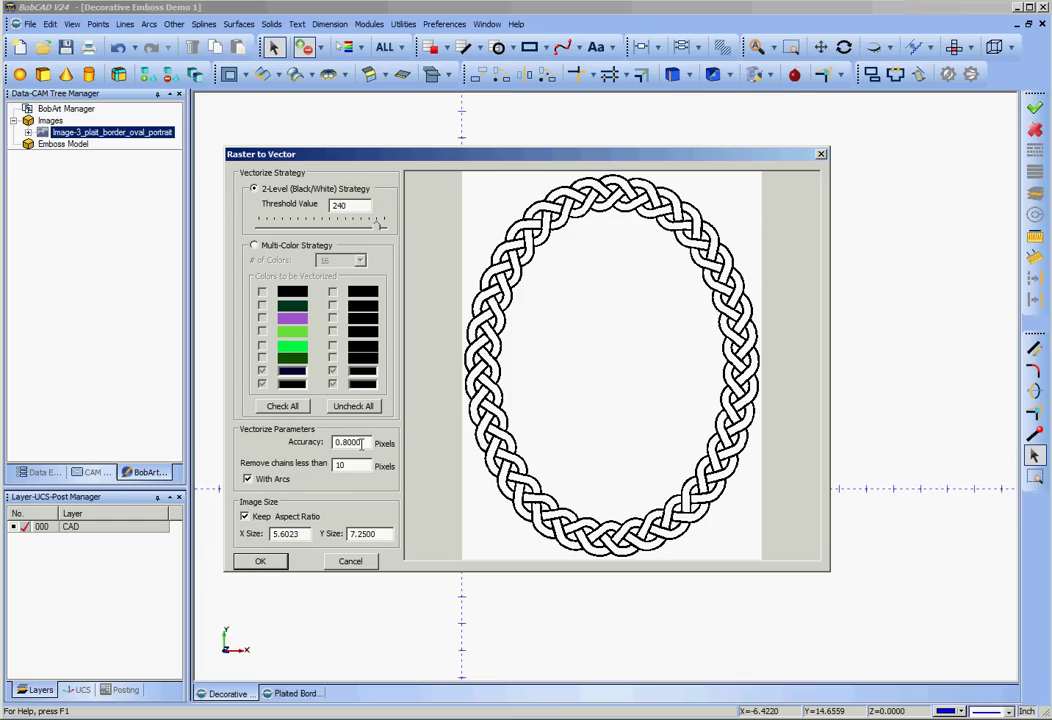
left_click_drag(337, 442, 377, 450)
type("1.3")
left_click(262, 563)
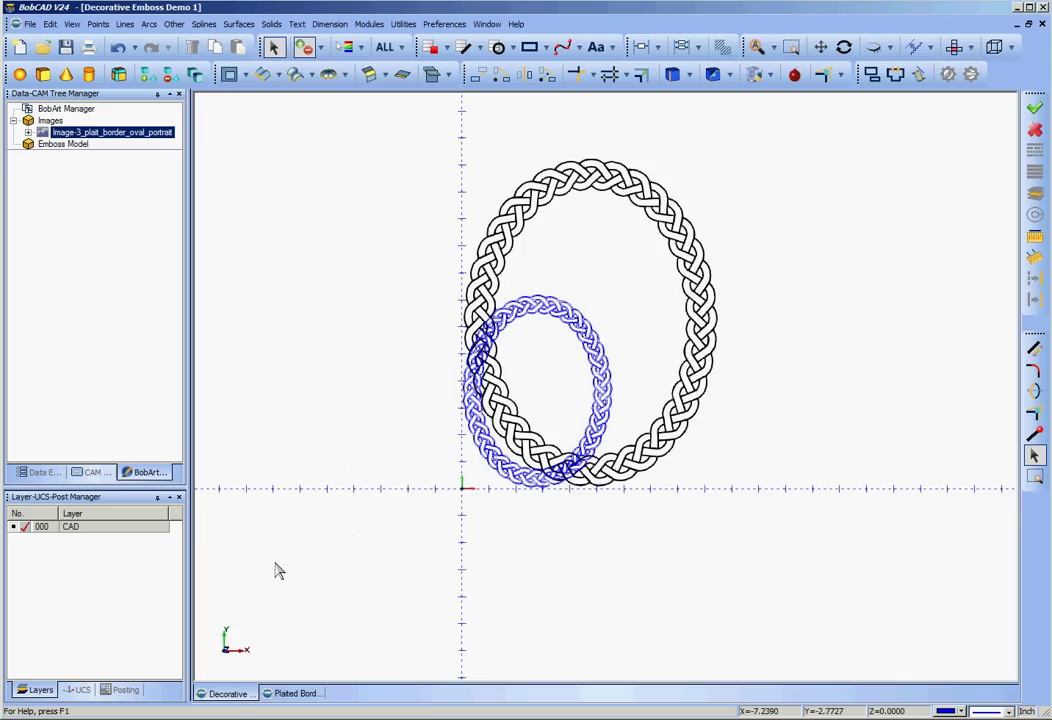
Step: Examine the newly generated braid outlines up close to judge their smoothness at the 1.3-pixel accuracy
scroll(601, 434, "up", 5)
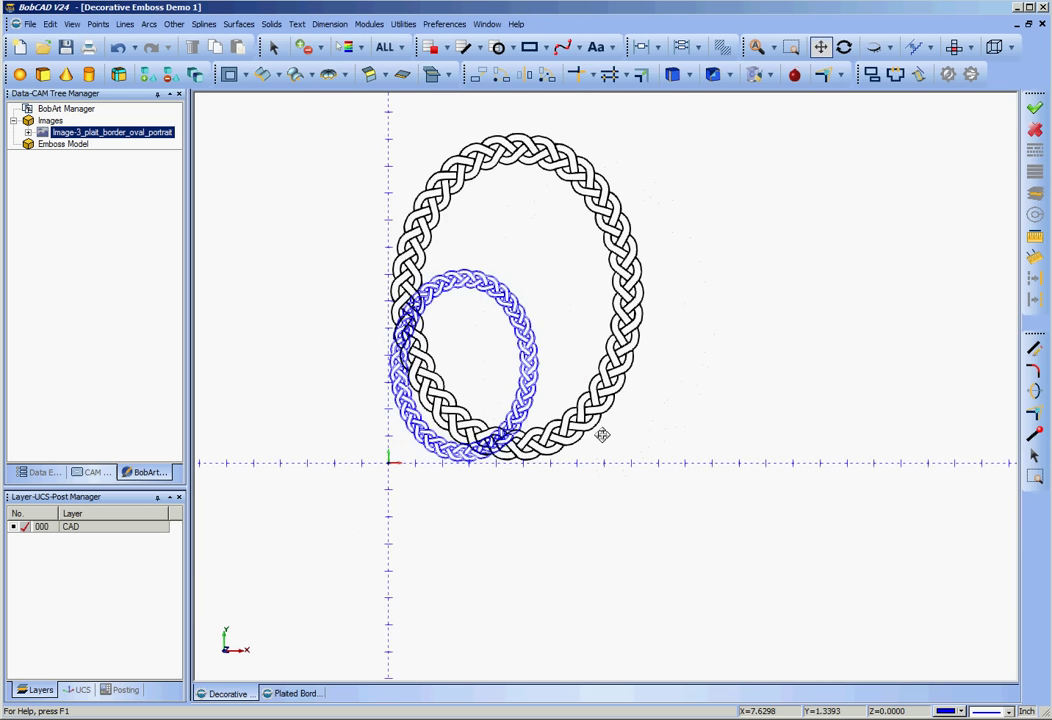
scroll(540, 417, "up", 1)
scroll(693, 430, "down", 7)
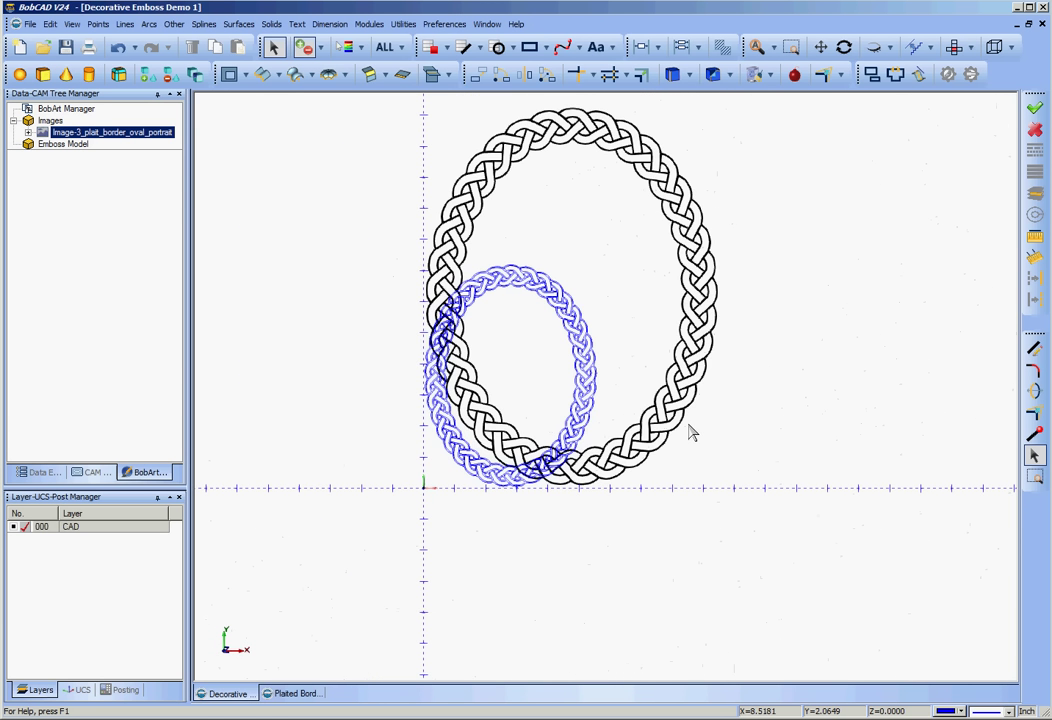
scroll(642, 438, "up", 3)
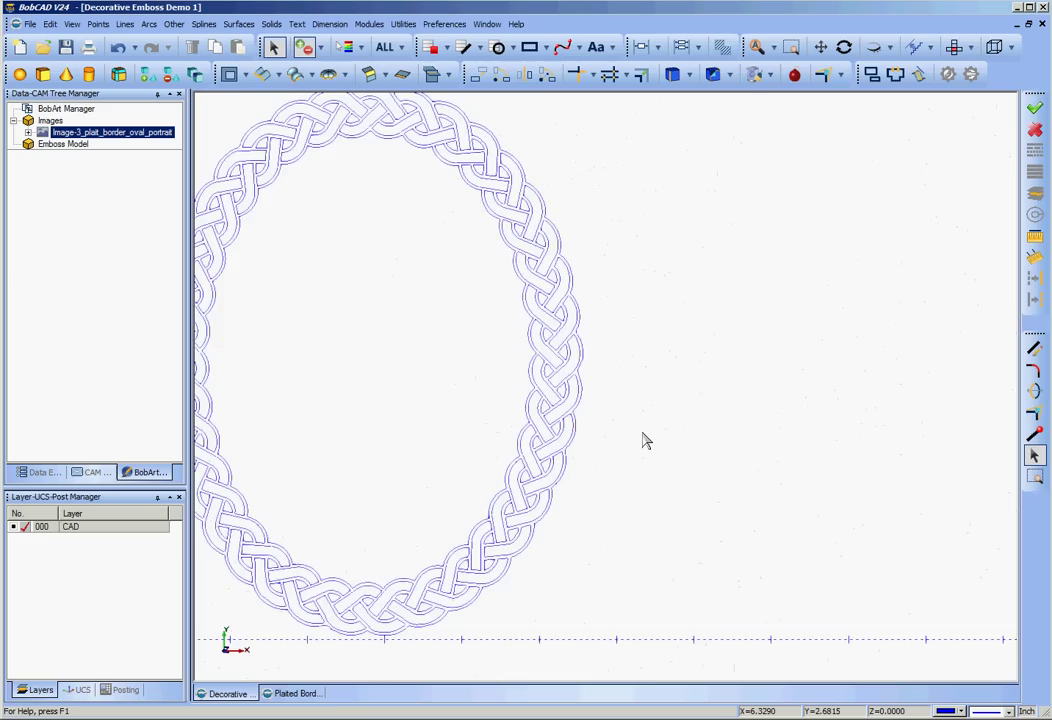
scroll(720, 448, "down", 2)
scroll(718, 453, "up", 4)
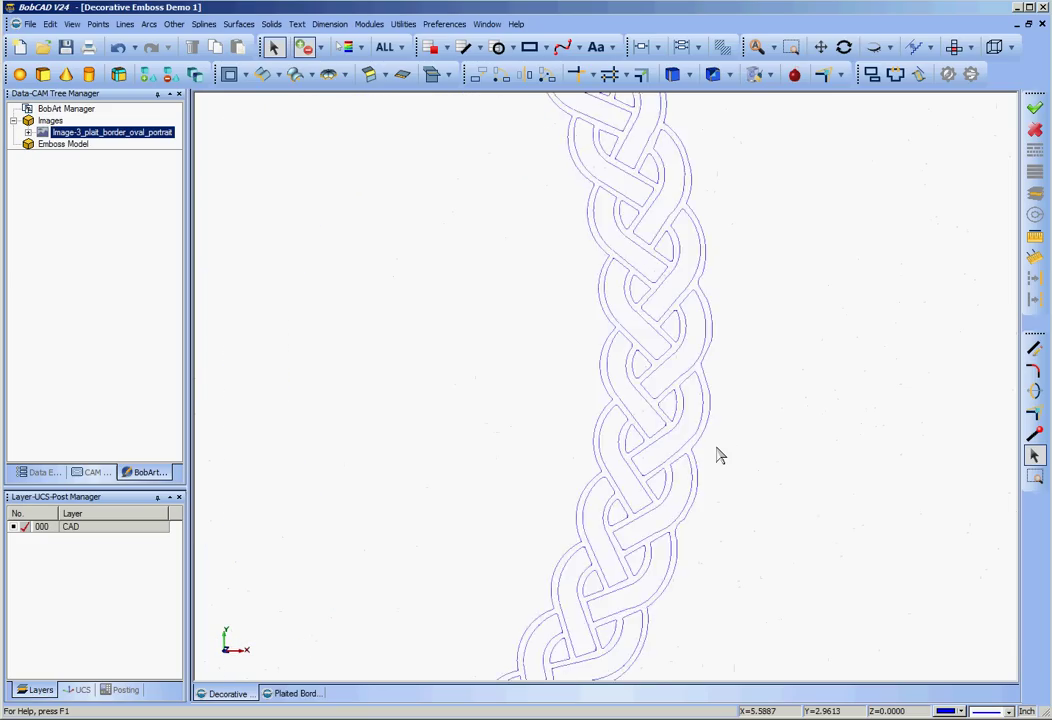
scroll(742, 446, "up", 3)
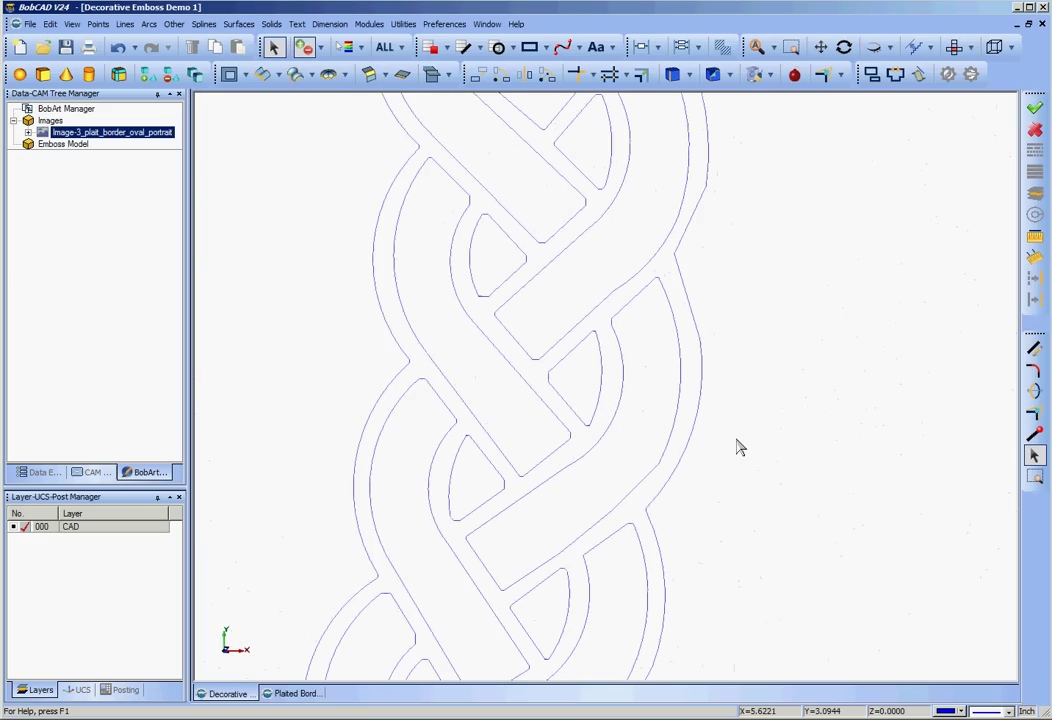
scroll(737, 446, "up", 1)
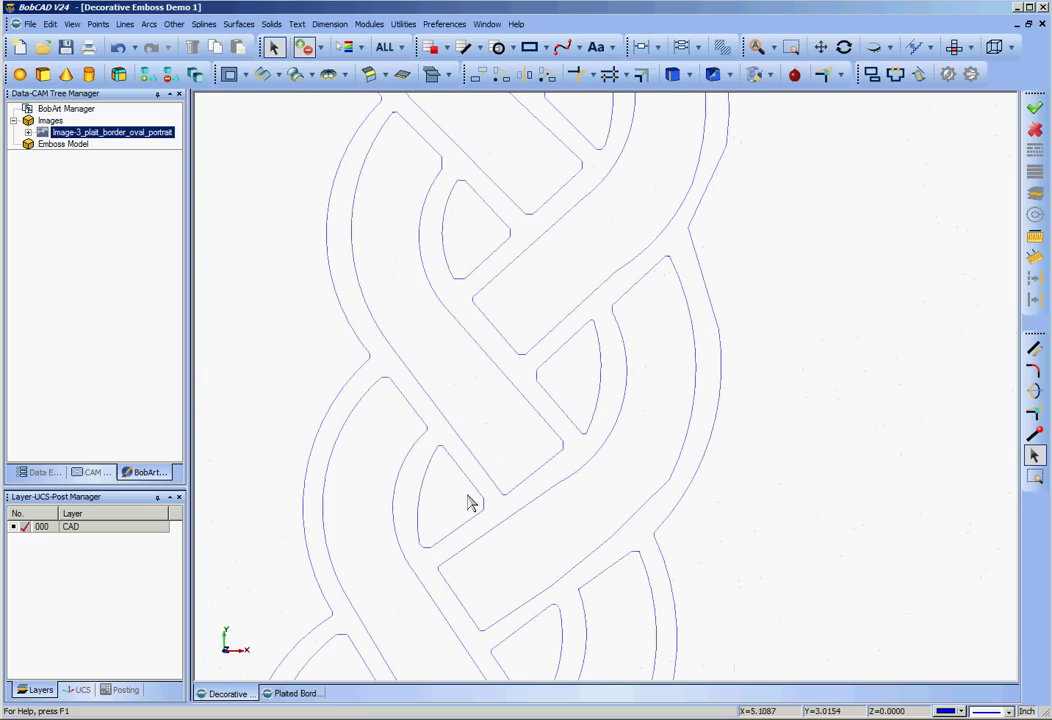
middle_click_drag(794, 344, 779, 414)
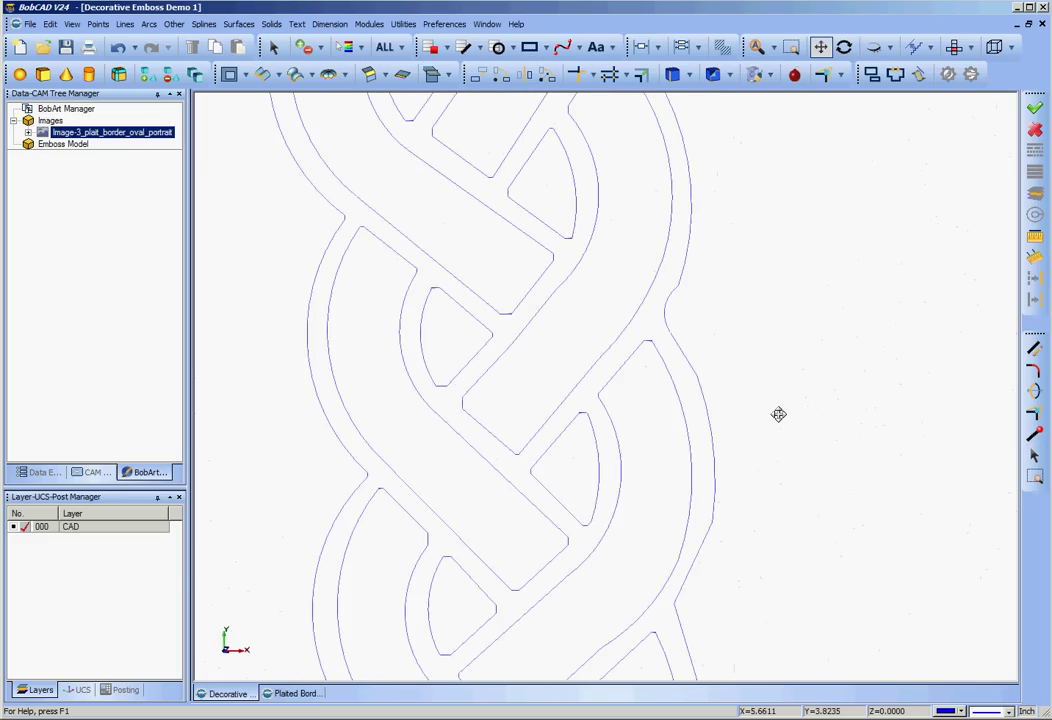
Step: Flatten the small notch arc between two strands on the oval's right outer edge with Deform Contour
scroll(779, 414, "down", 1)
scroll(773, 414, "down", 1)
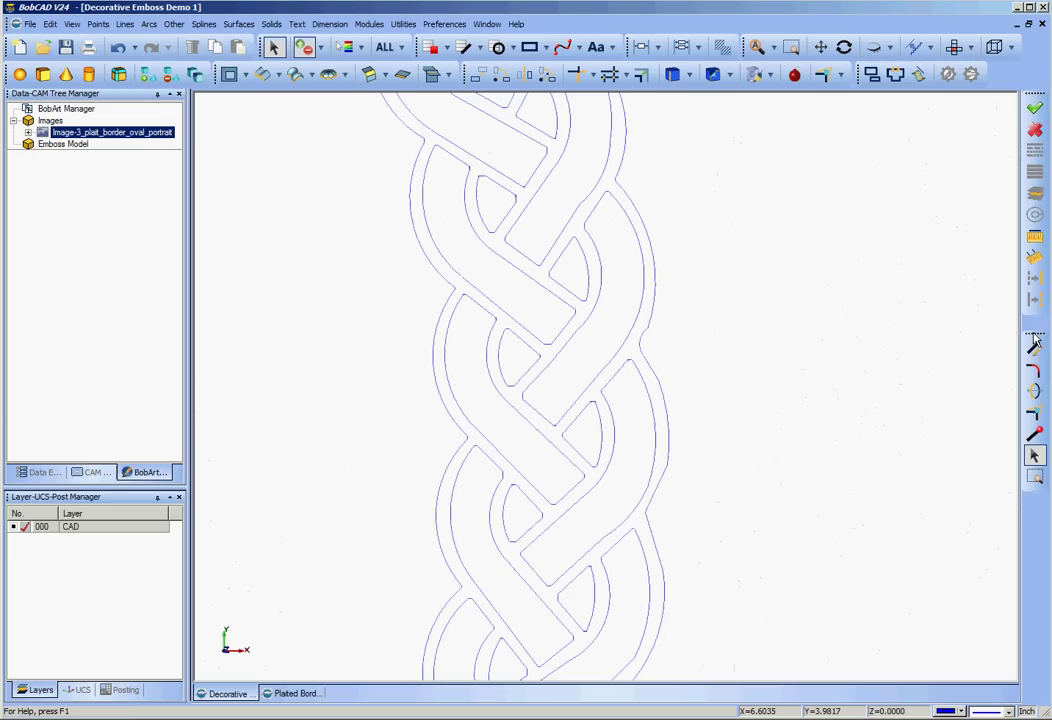
mouse_move(1035, 338)
left_mouse_down()
mouse_move(733, 328)
mouse_move(840, 325)
mouse_move(1035, 362)
left_mouse_up()
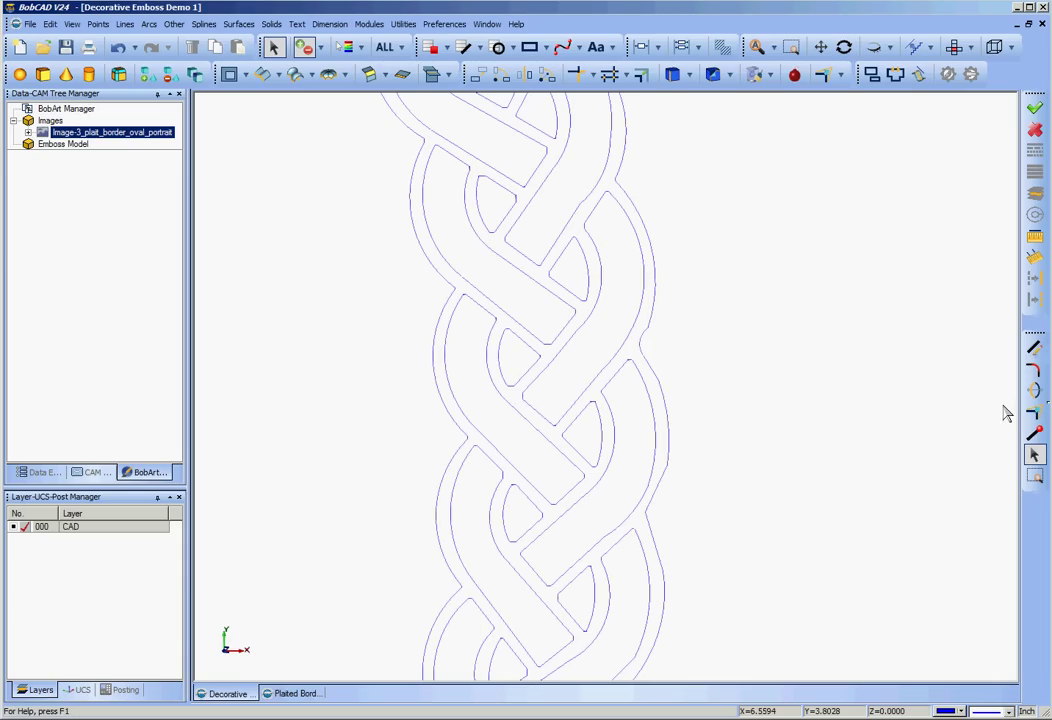
left_click(1034, 392)
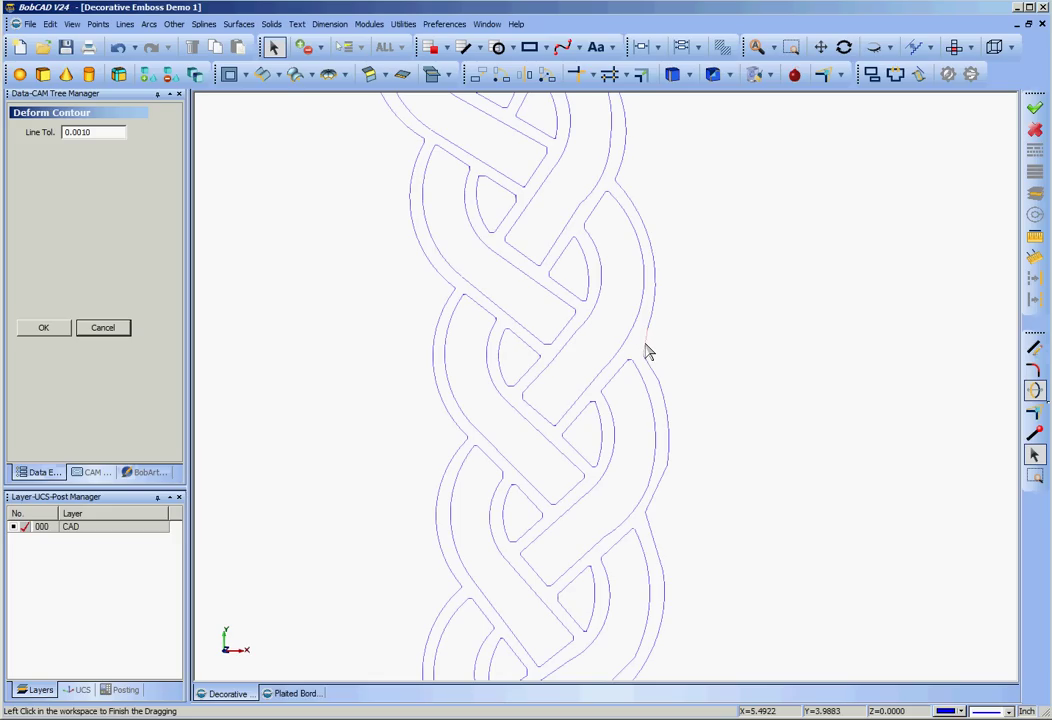
left_click(645, 350)
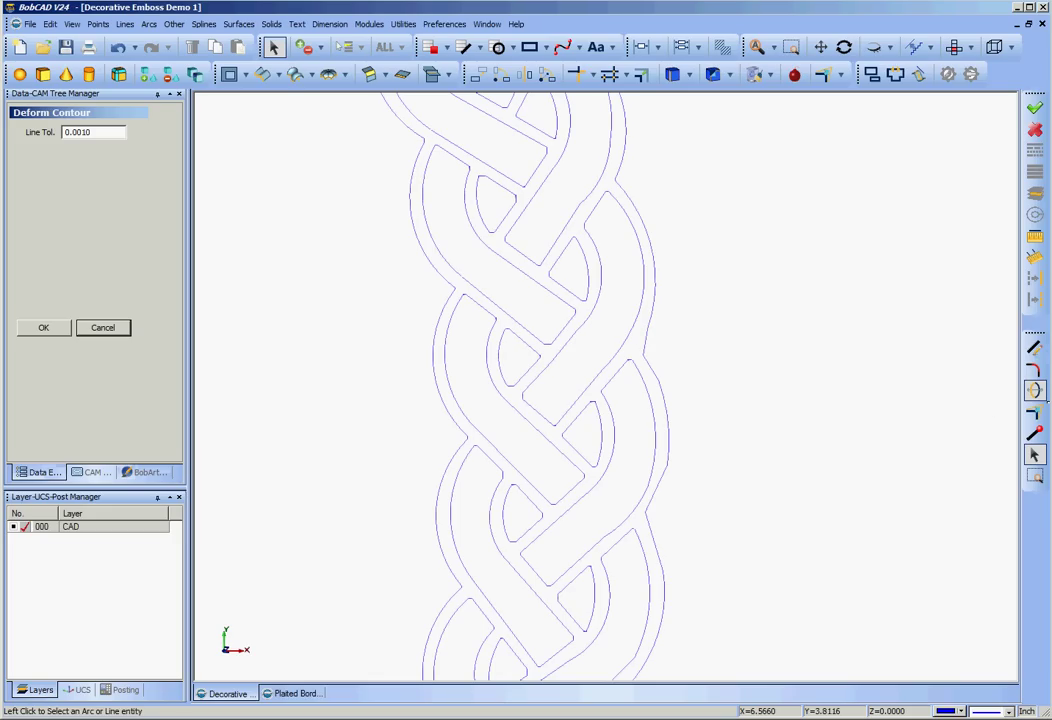
Step: Move the corner endpoints at the former notch inward with Drag Corner so the two outer strands meet in a clean point
left_click(1035, 412)
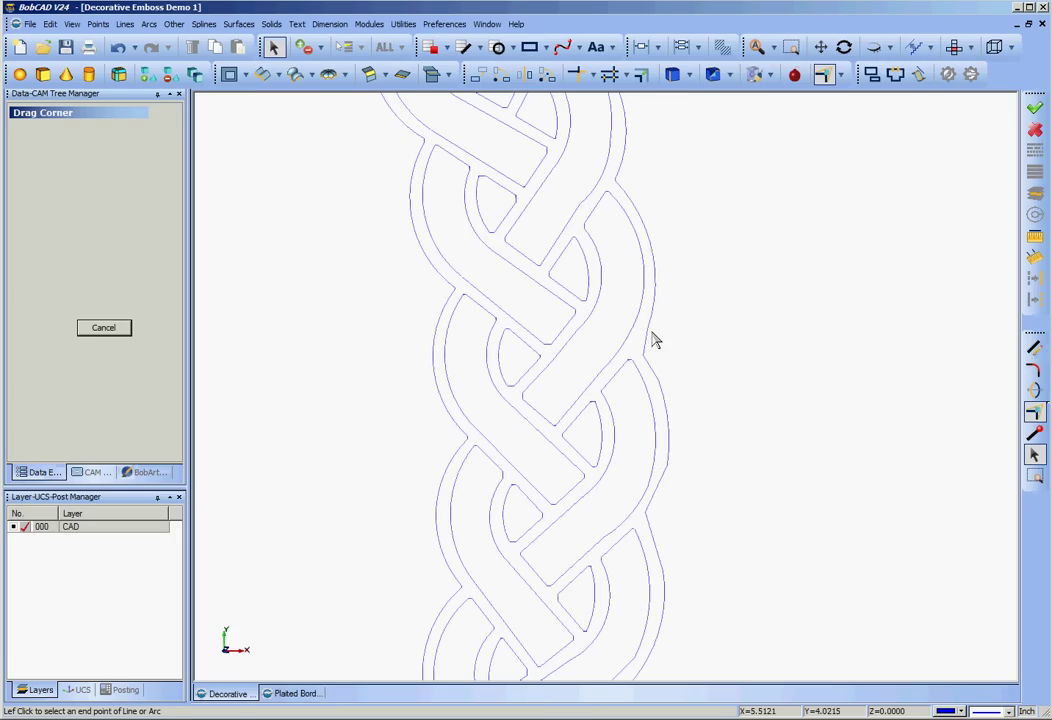
left_click(650, 339)
left_click(643, 351)
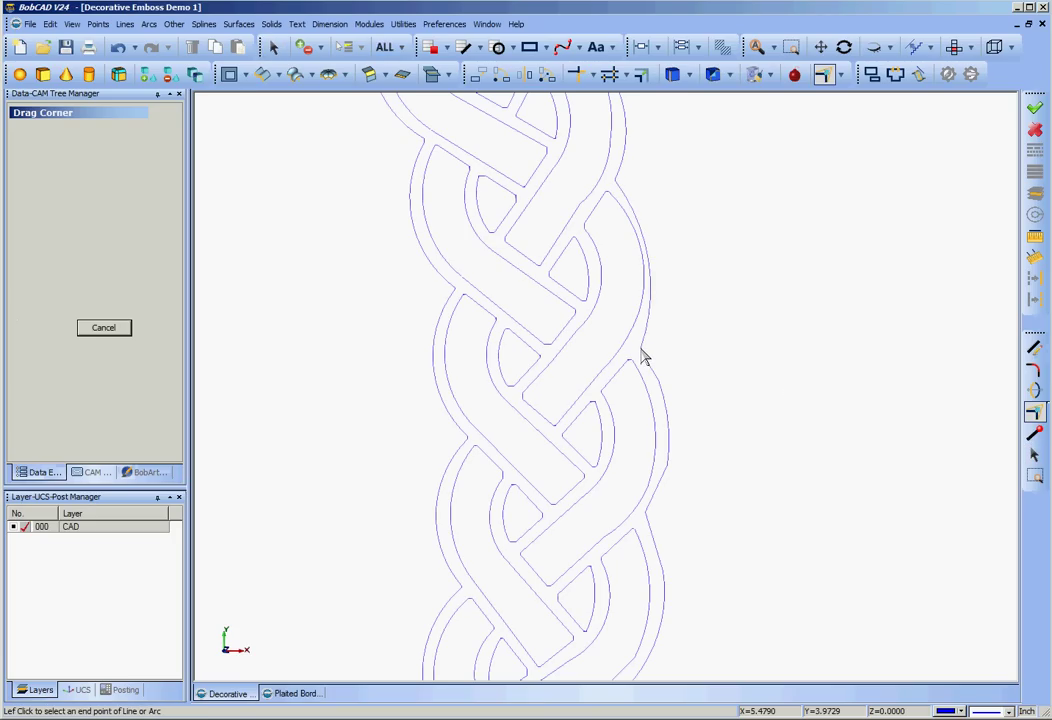
left_click(645, 350)
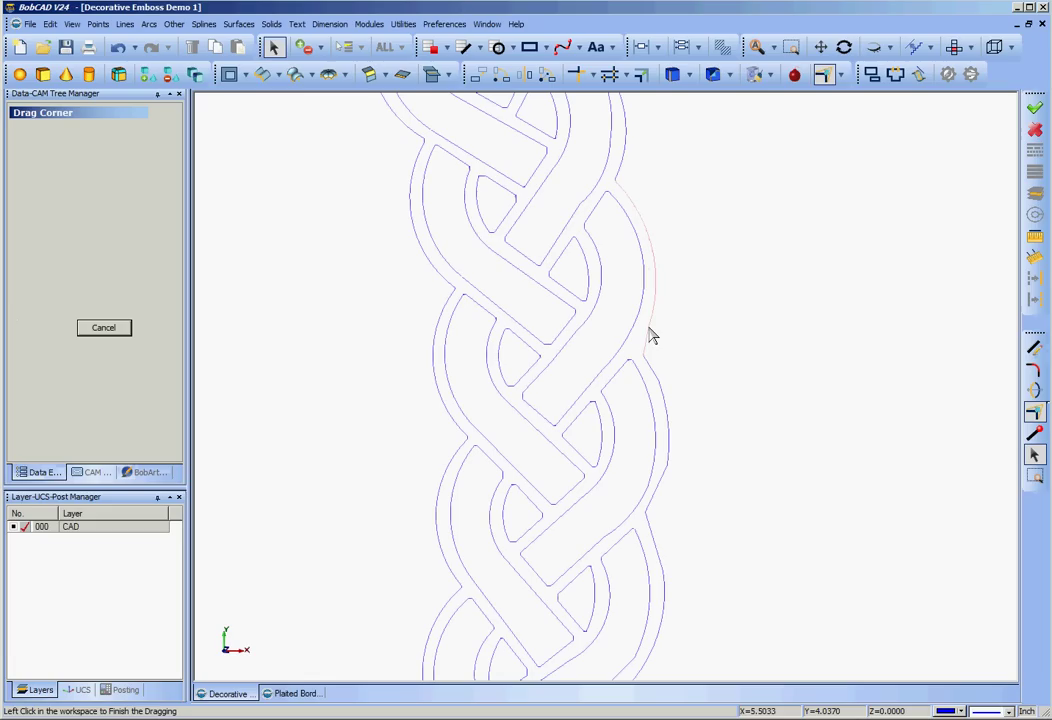
left_click(647, 336)
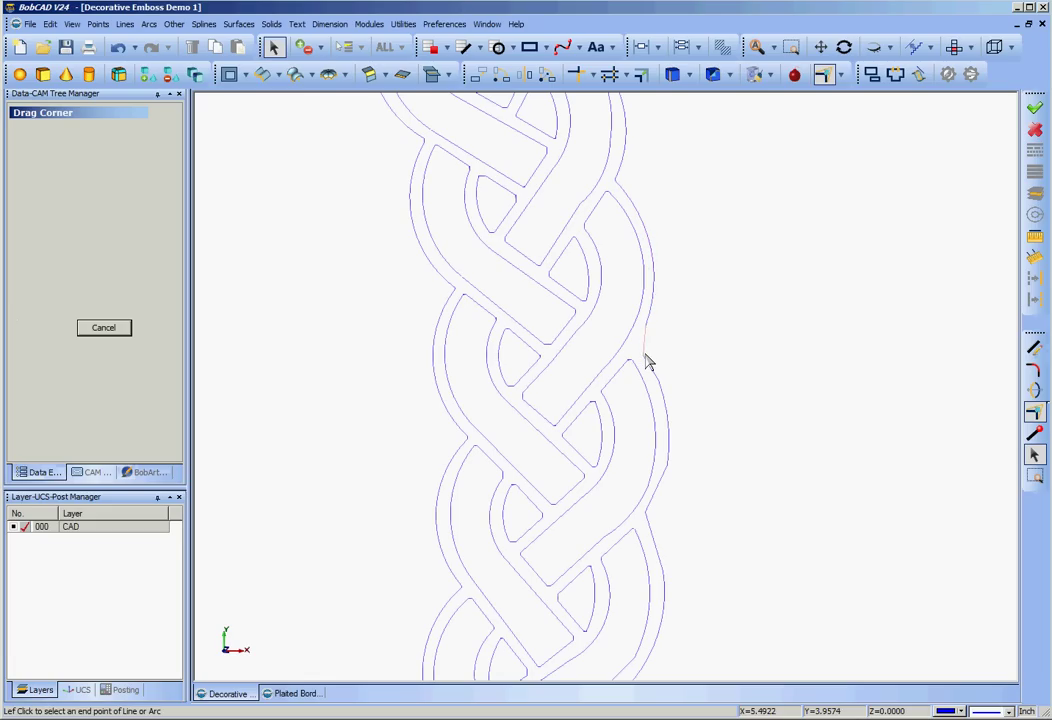
left_click(645, 354)
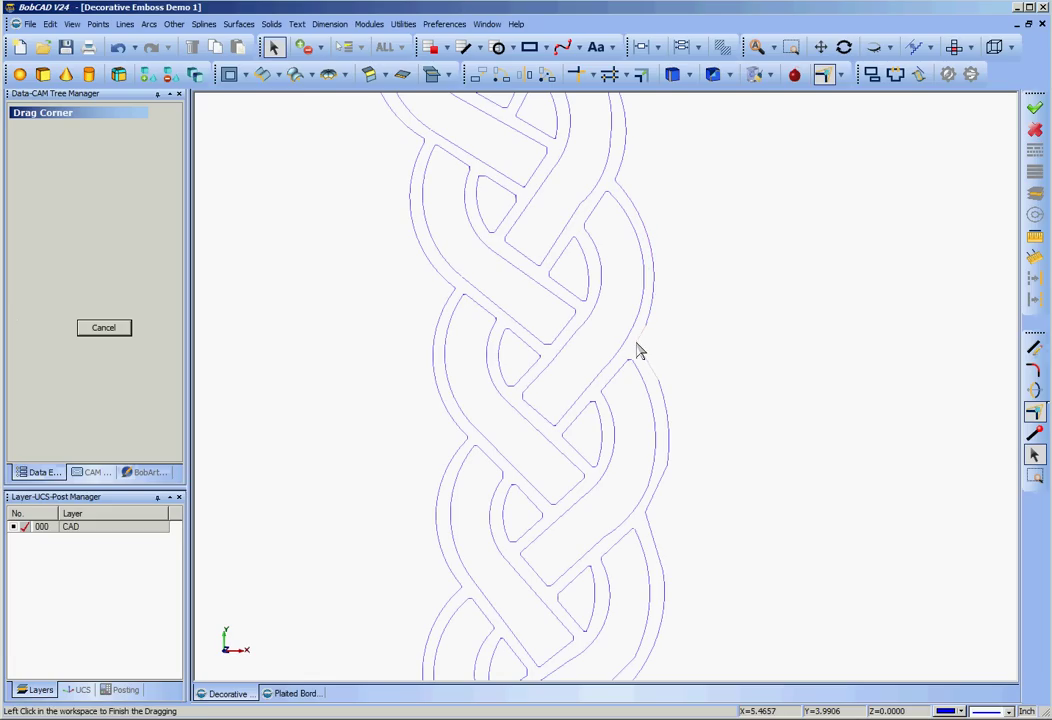
left_click(636, 352)
Step: Deform the straight segments at the upper and lower ends of the strand below that corner into smooth outward arcs
left_click(1035, 390)
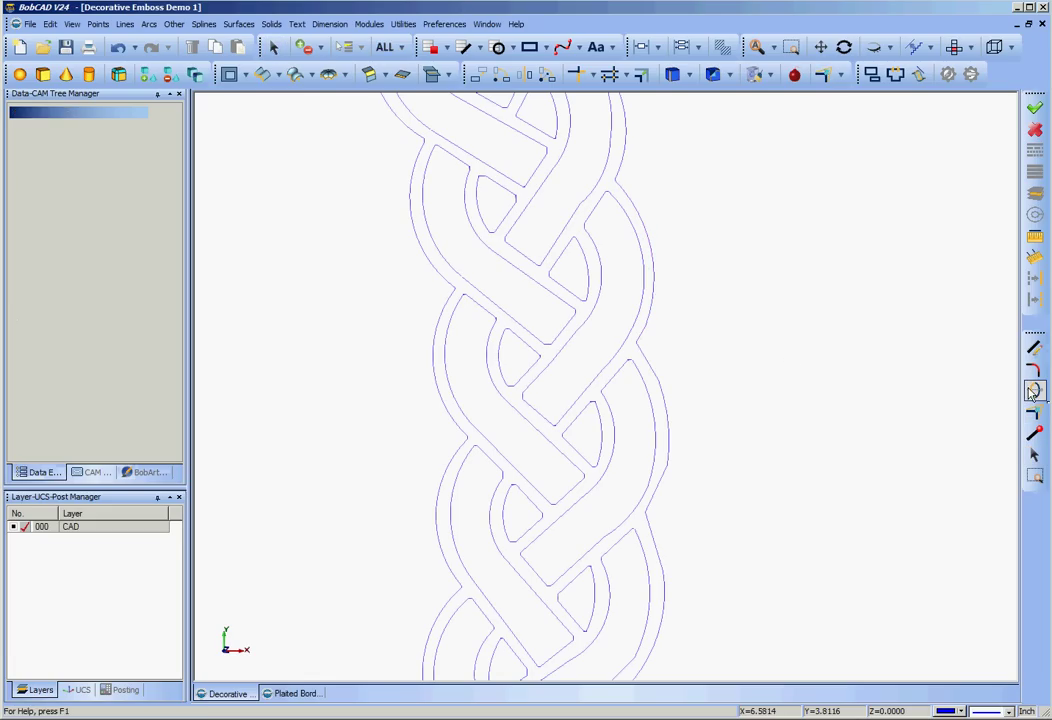
left_click(651, 364)
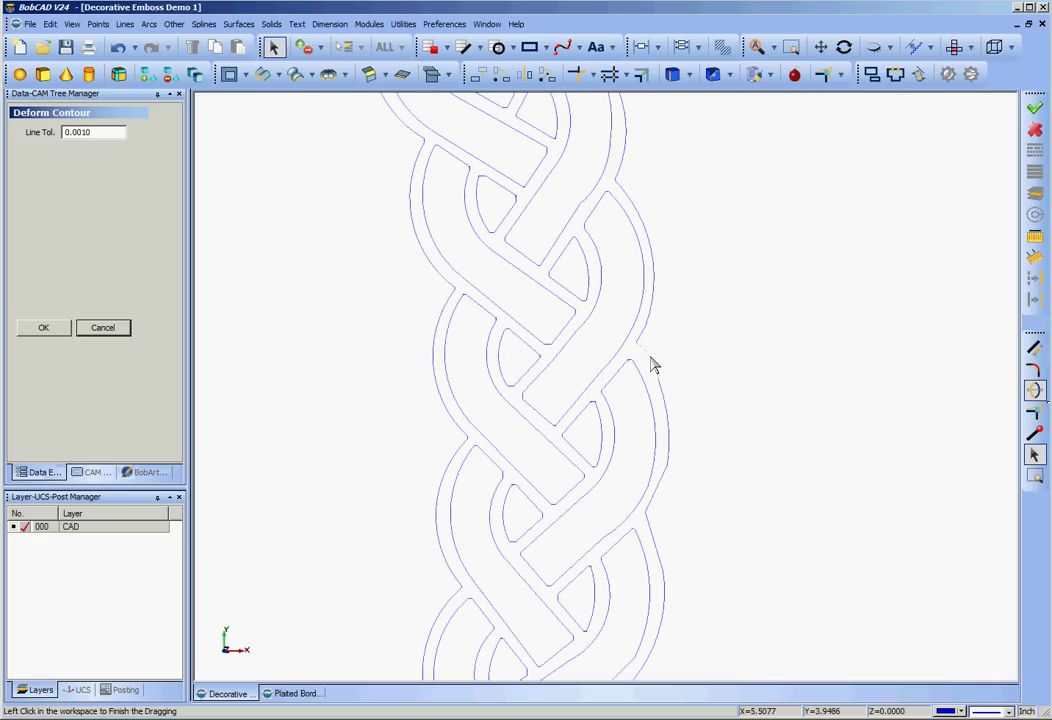
left_click(672, 402)
left_click(665, 487)
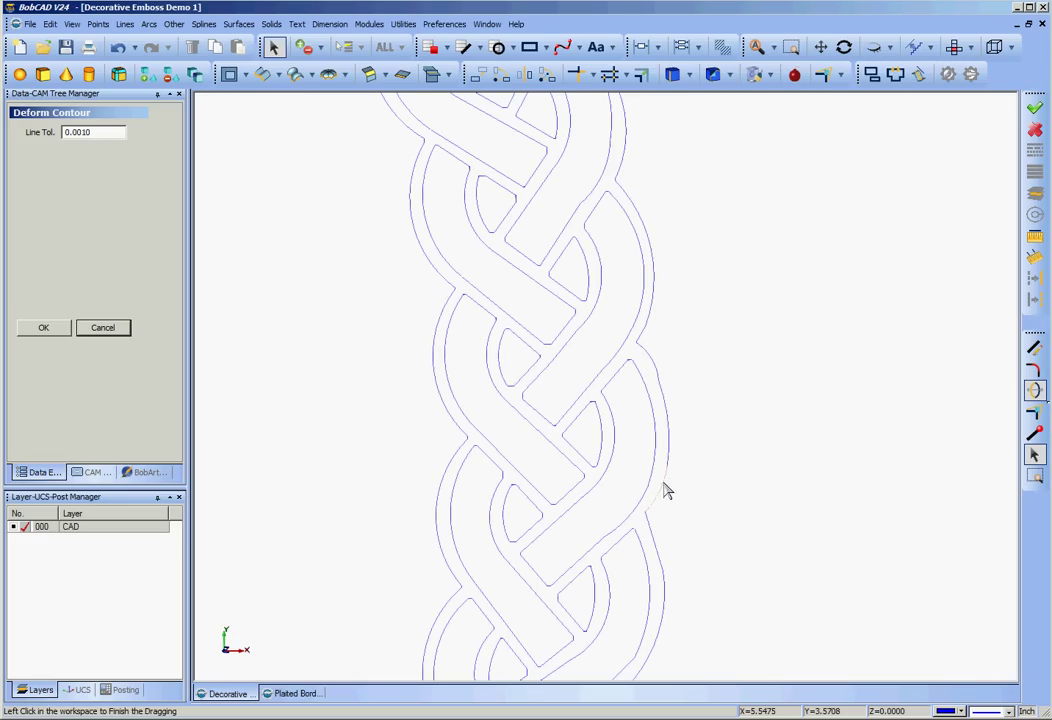
left_click(665, 489)
left_click(651, 366)
left_click(651, 366)
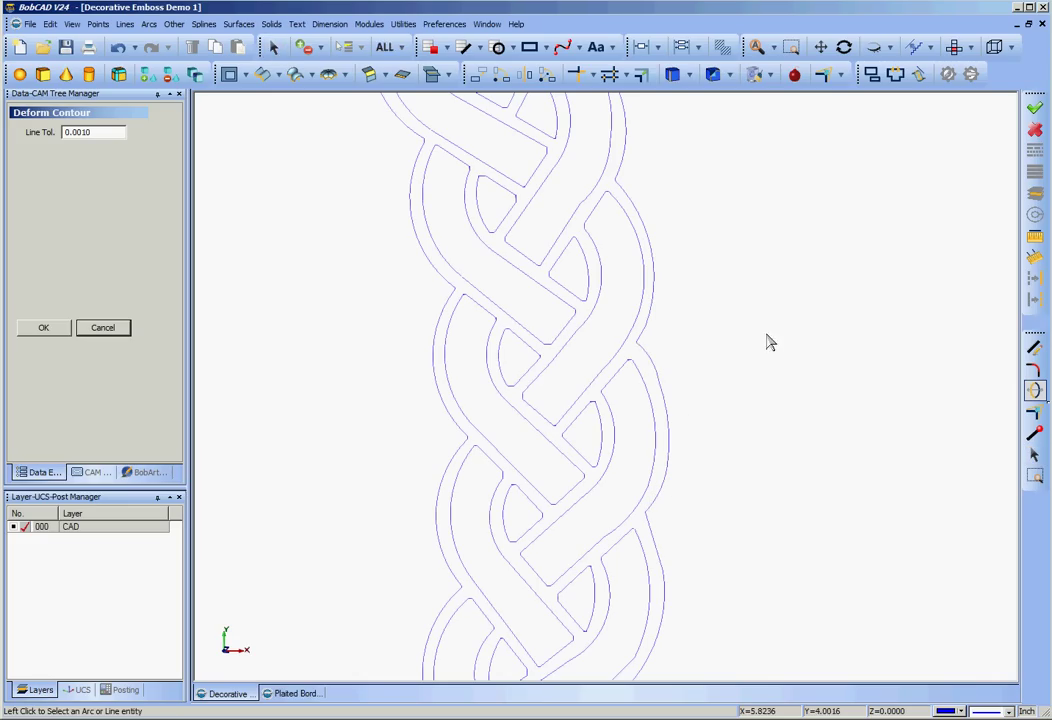
left_click(648, 366)
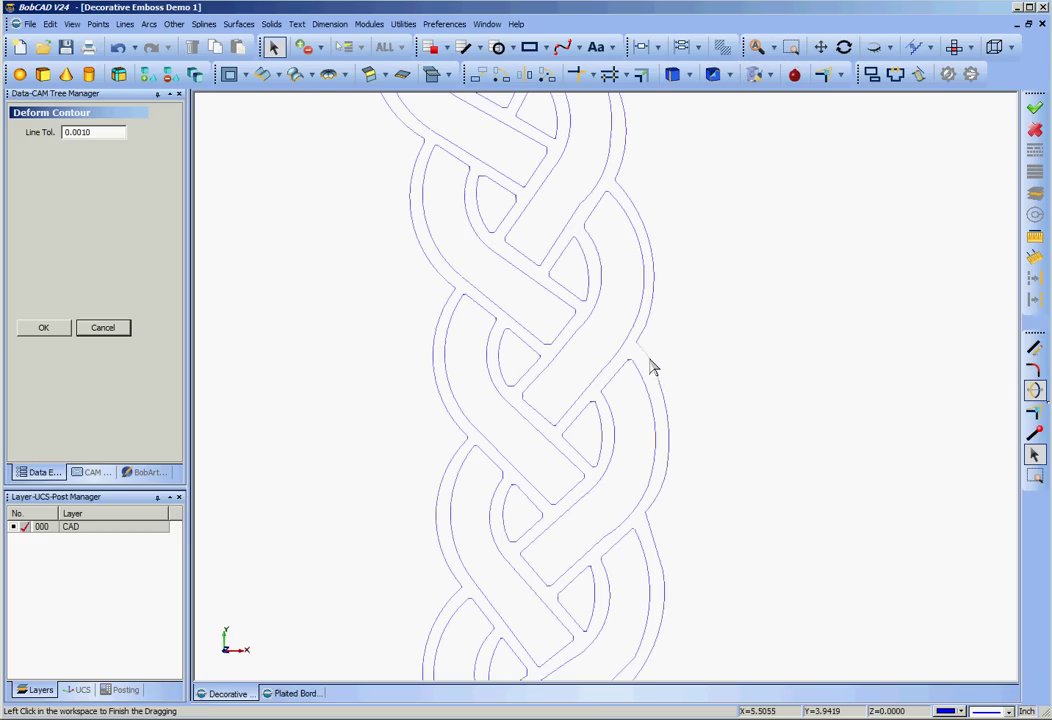
left_click(721, 352)
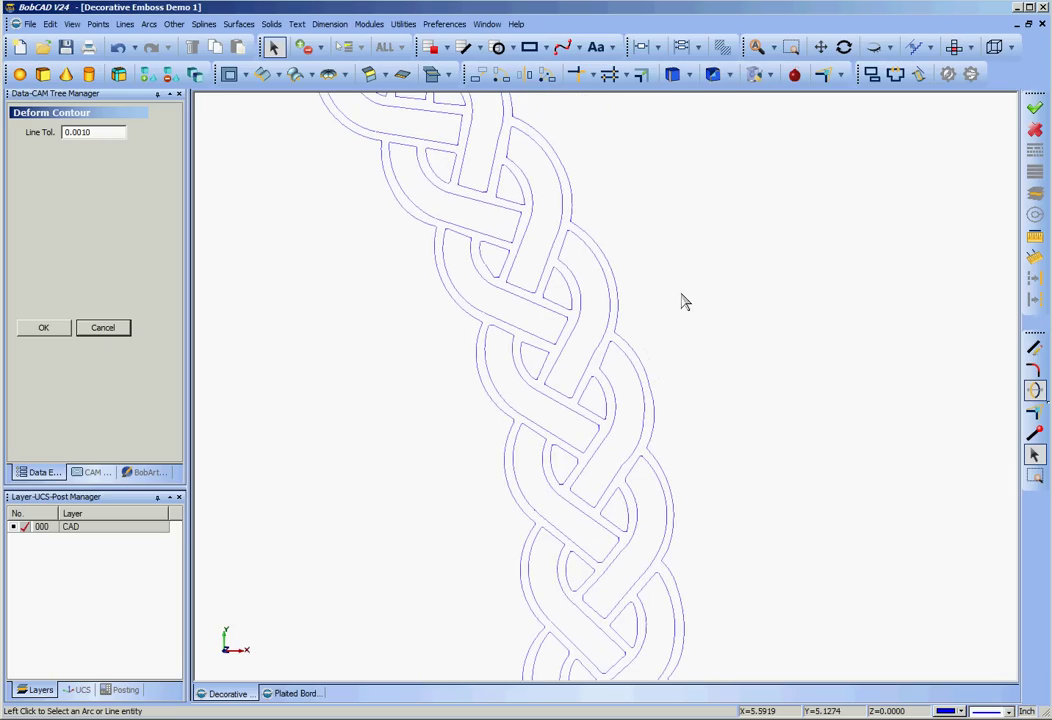
Step: Examine the remaining braid outlines around the whole oval and end the contour deformation
middle_click_drag(683, 298, 744, 333)
mouse_move(703, 253)
middle_mouse_down()
mouse_move(766, 361)
mouse_move(765, 394)
middle_mouse_up()
mouse_move(721, 293)
middle_mouse_down()
mouse_move(798, 354)
mouse_move(801, 372)
middle_mouse_up()
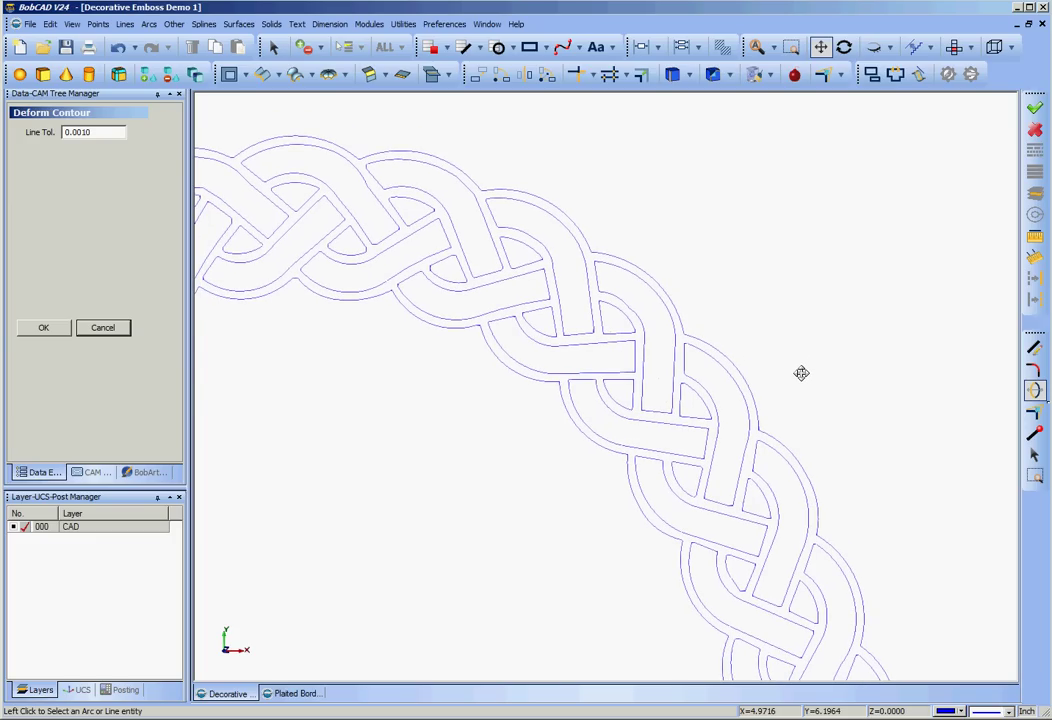
scroll(800, 375, "down", 4)
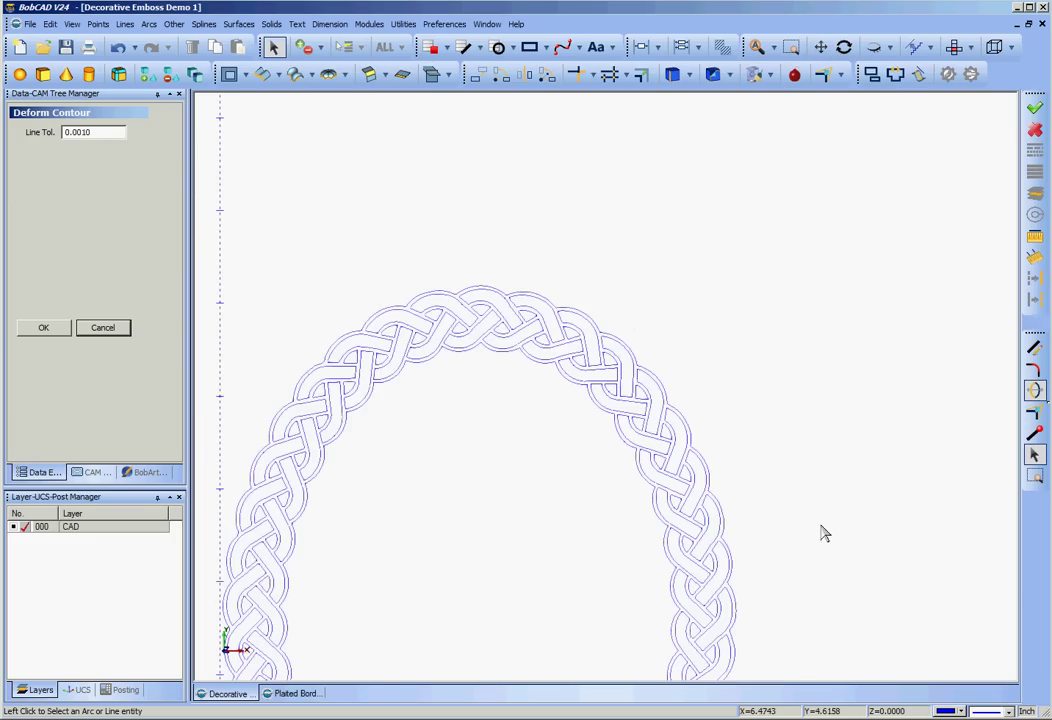
scroll(825, 545, "down", 3)
middle_click_drag(829, 556, 830, 415)
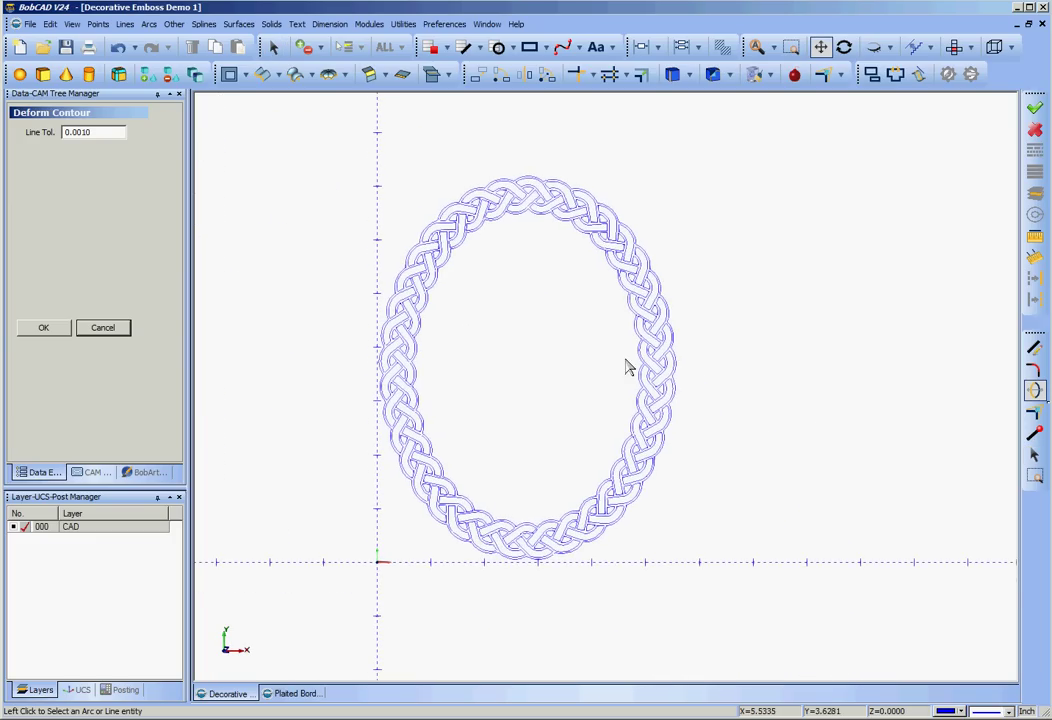
left_click(98, 328)
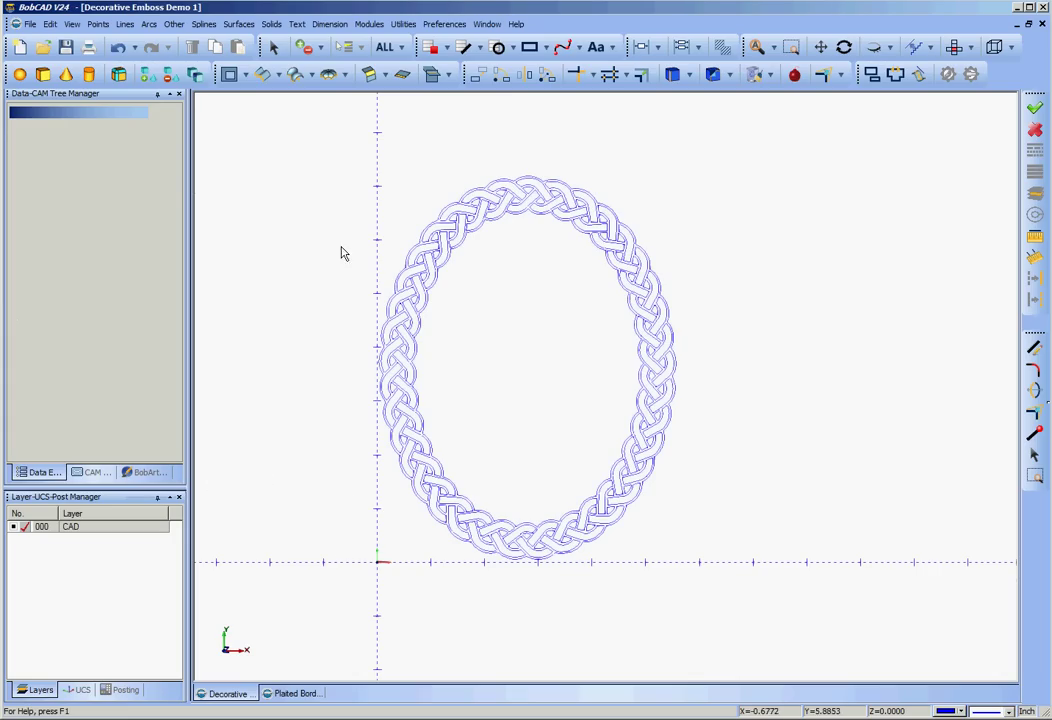
Step: Translate the entire oval border slightly in positive X and Y, away from both axes
left_click(479, 74)
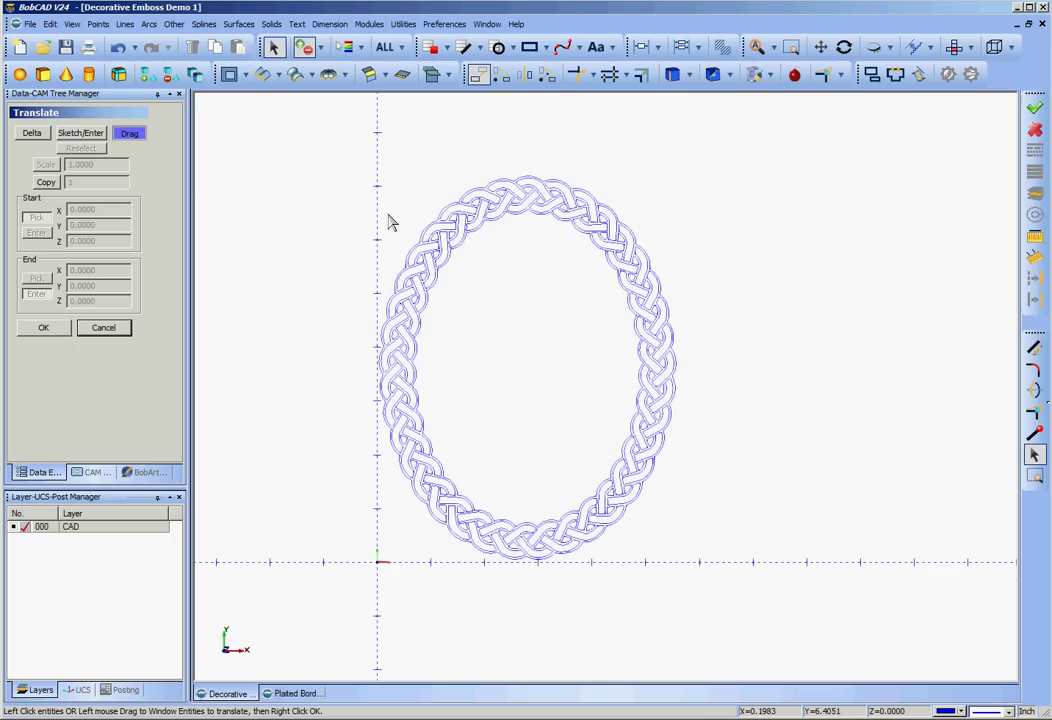
left_click_drag(347, 122, 641, 547)
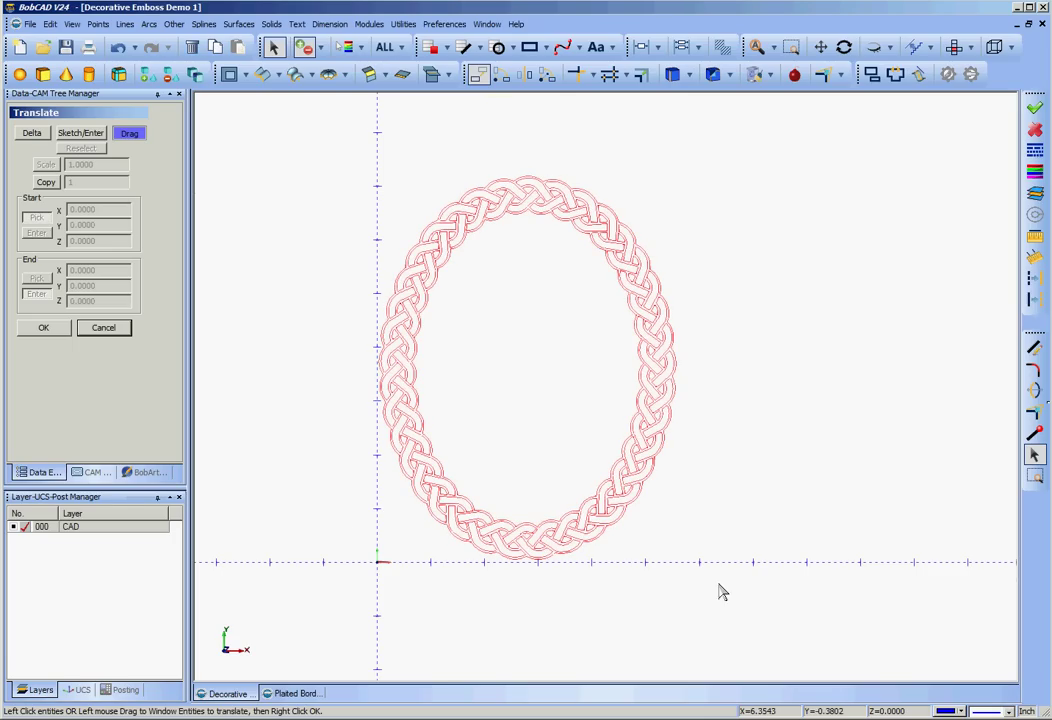
right_click(537, 360)
left_click(558, 369)
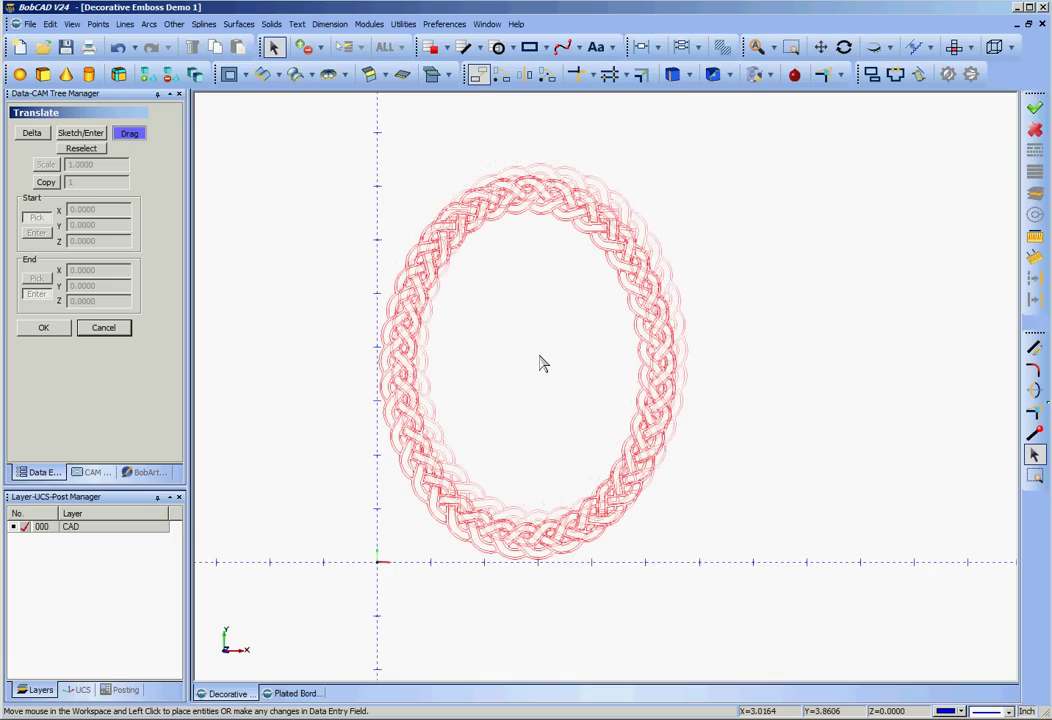
left_click(541, 362)
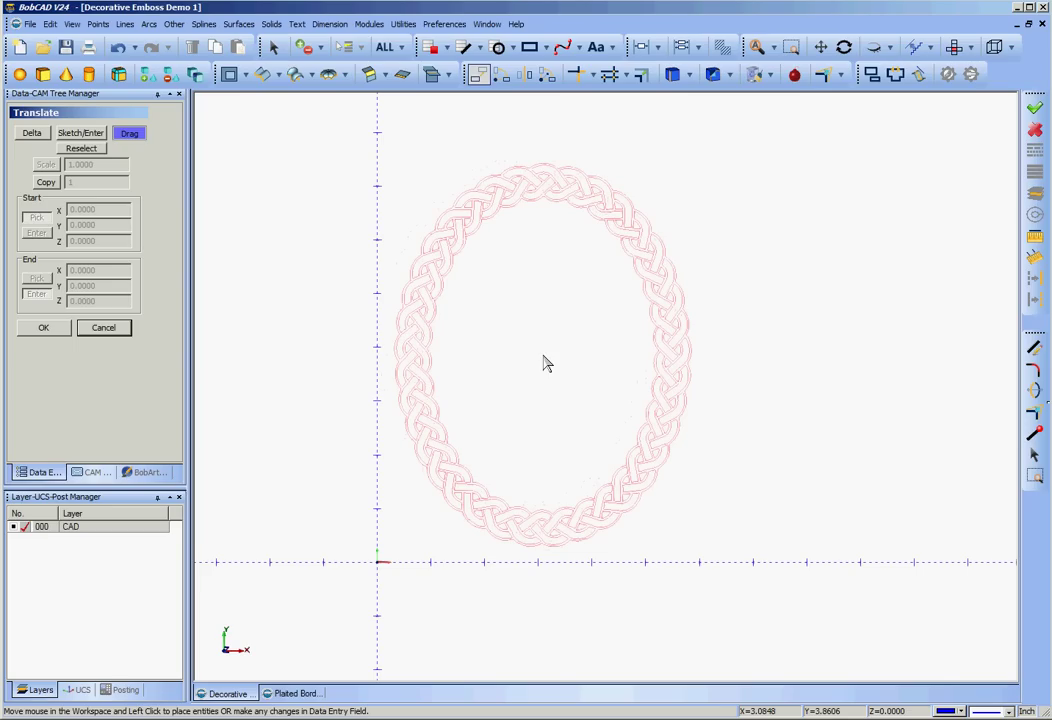
left_click(103, 327)
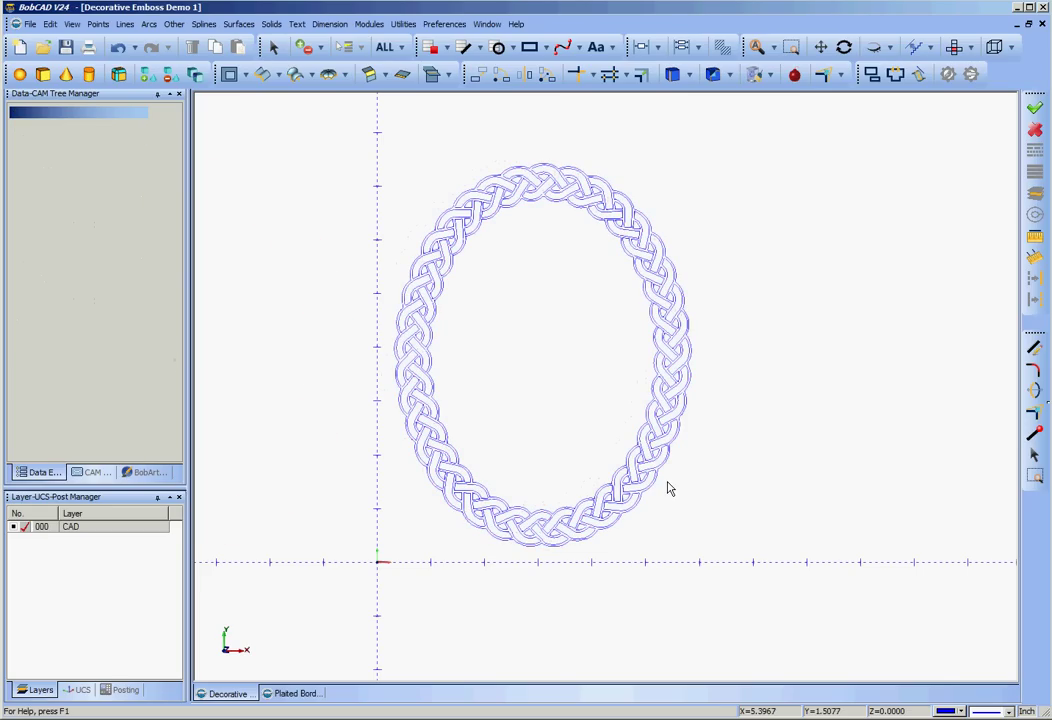
Step: Examine the lower right braid outlines up close, comparing the strands and their openings with the source image
middle_click_drag(787, 423, 712, 370)
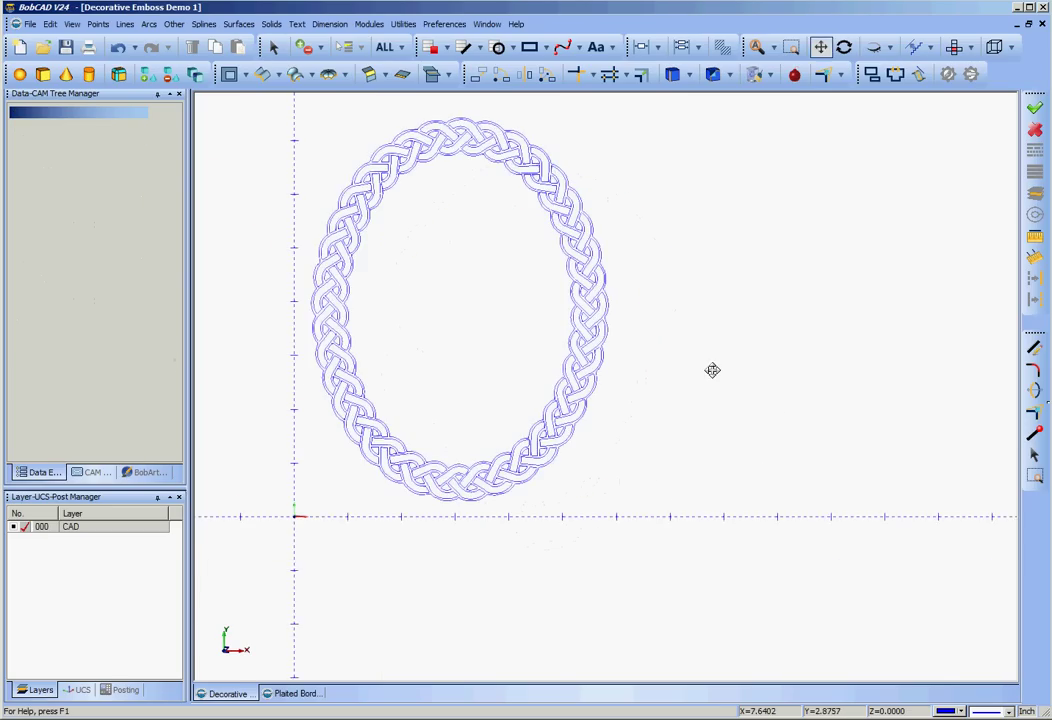
scroll(679, 412, "up", 4)
middle_click_drag(679, 412, 791, 453)
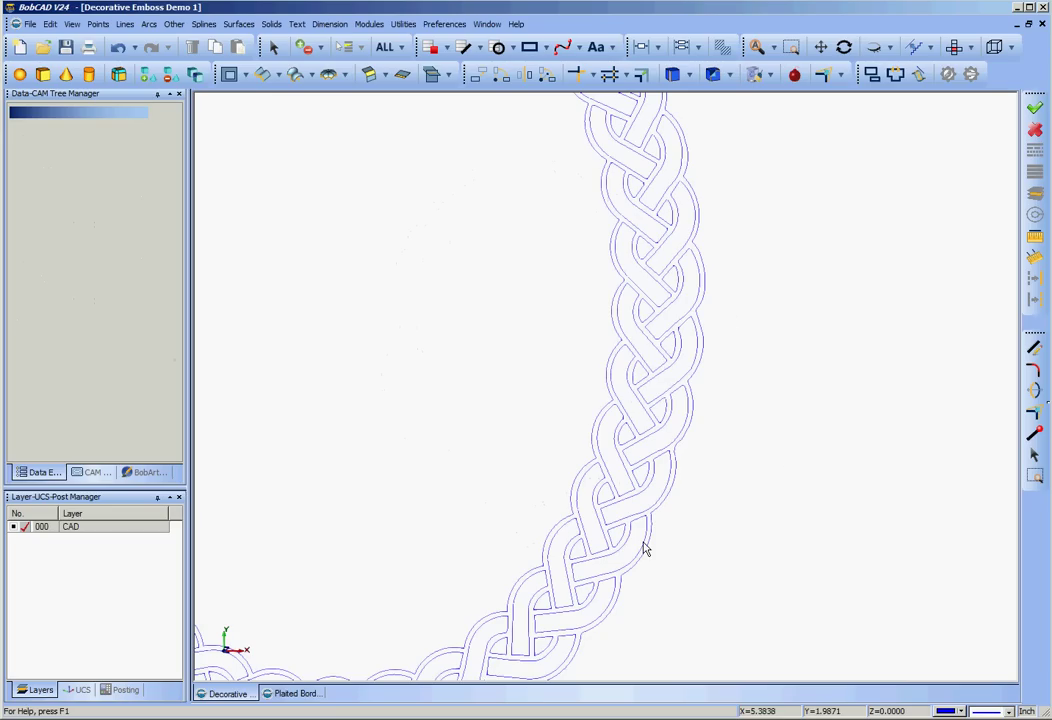
scroll(645, 548, "down", 2)
scroll(554, 563, "down", 3)
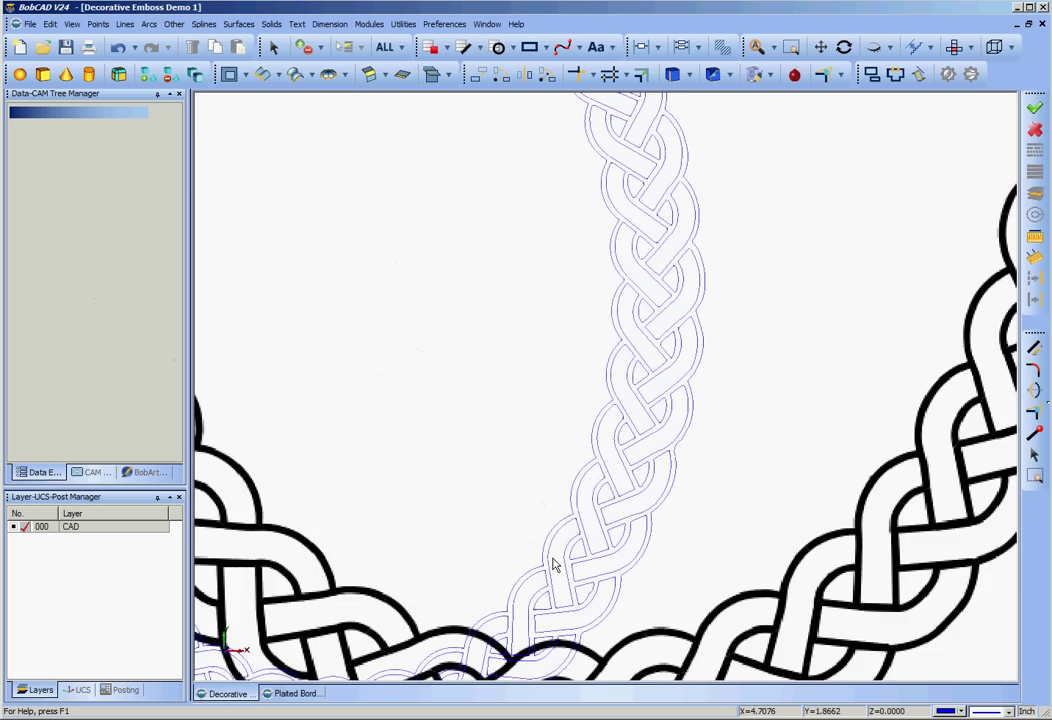
scroll(617, 497, "down", 1)
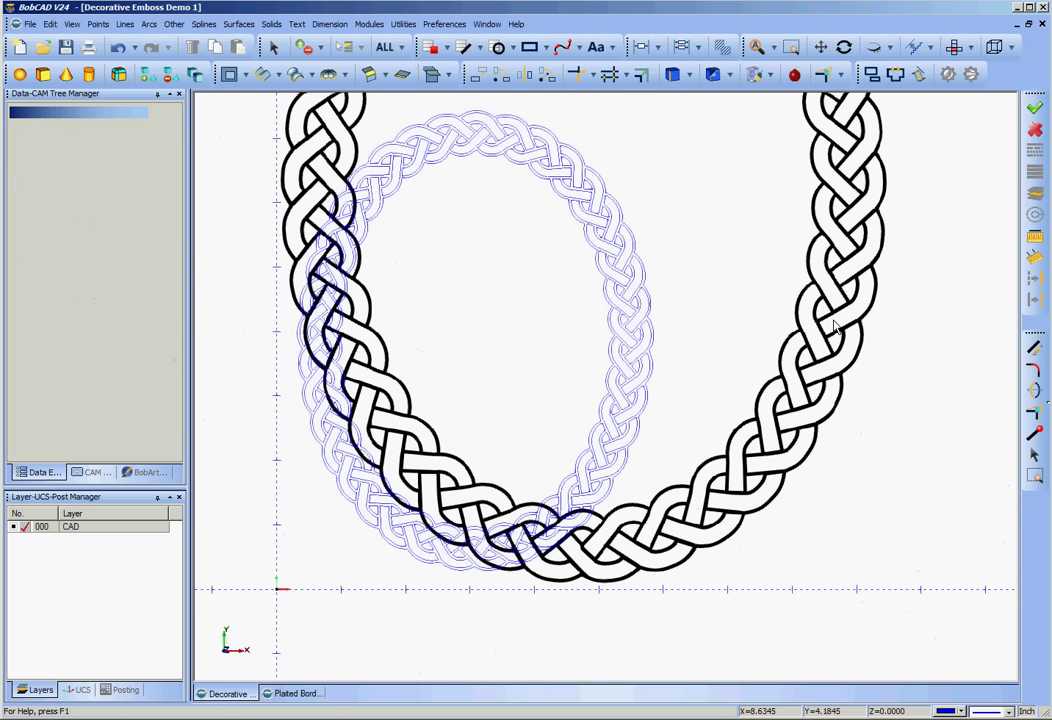
scroll(754, 364, "up", 3)
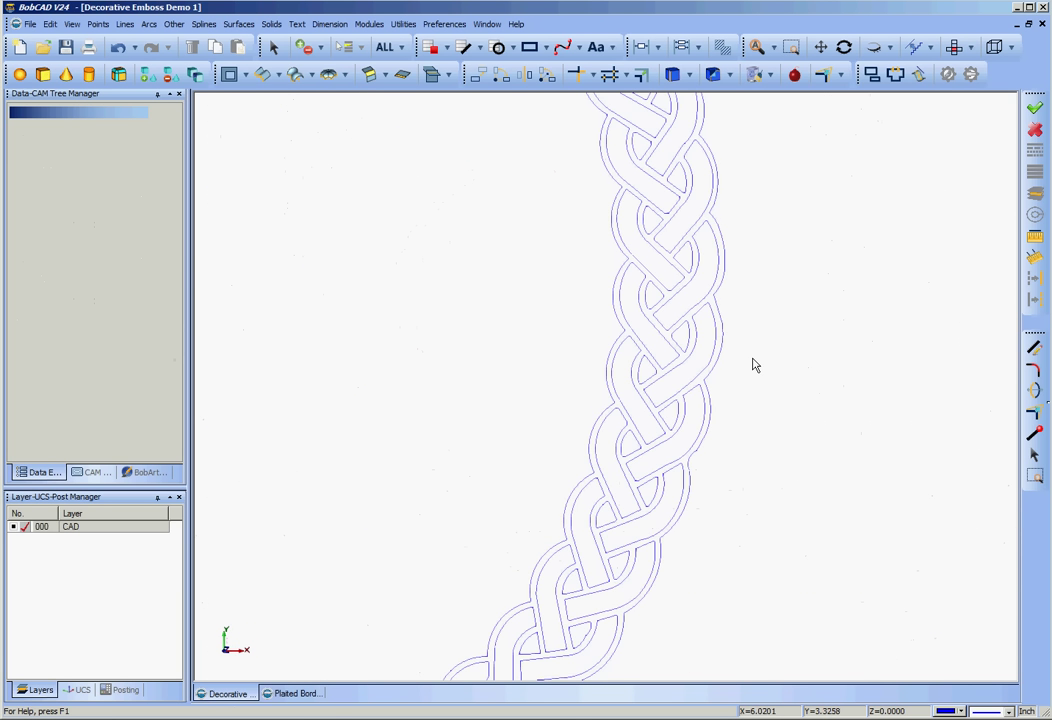
Step: Delete six small triangular openings enclosed between the strands on the oval's right side
right_click(826, 317)
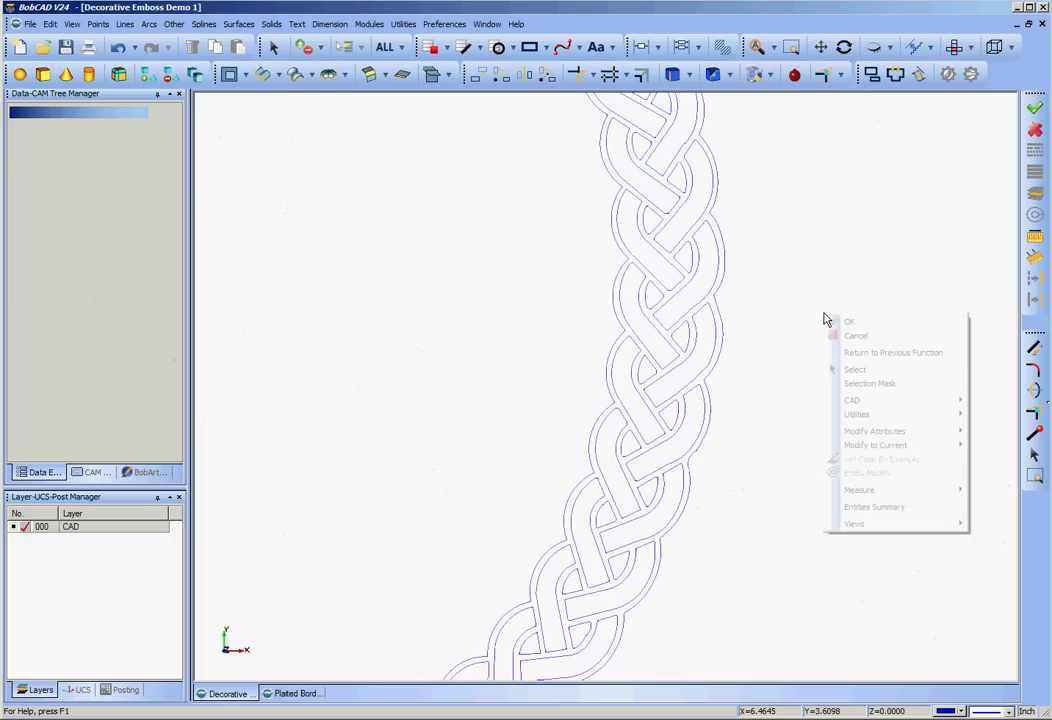
left_click(886, 370)
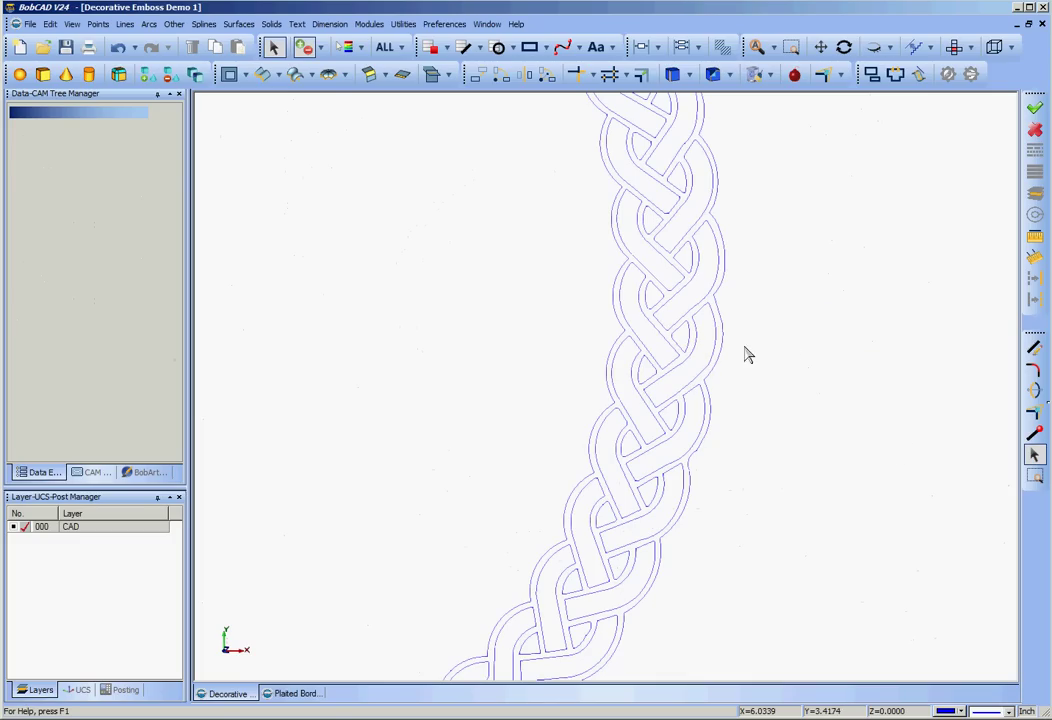
left_click(690, 349)
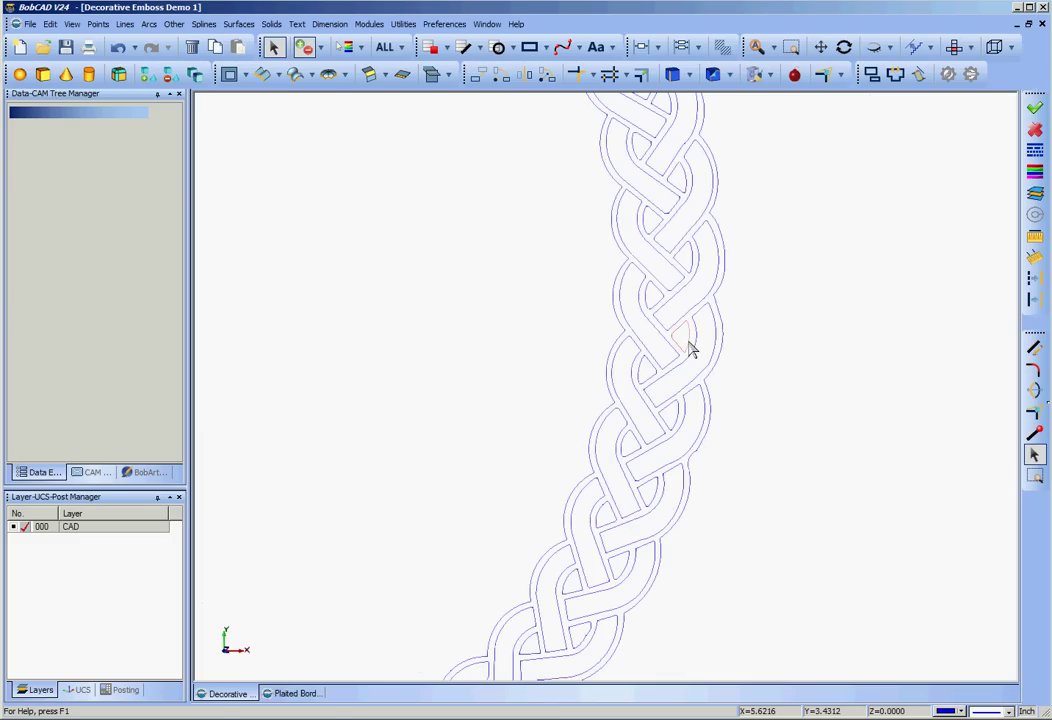
left_click(650, 308)
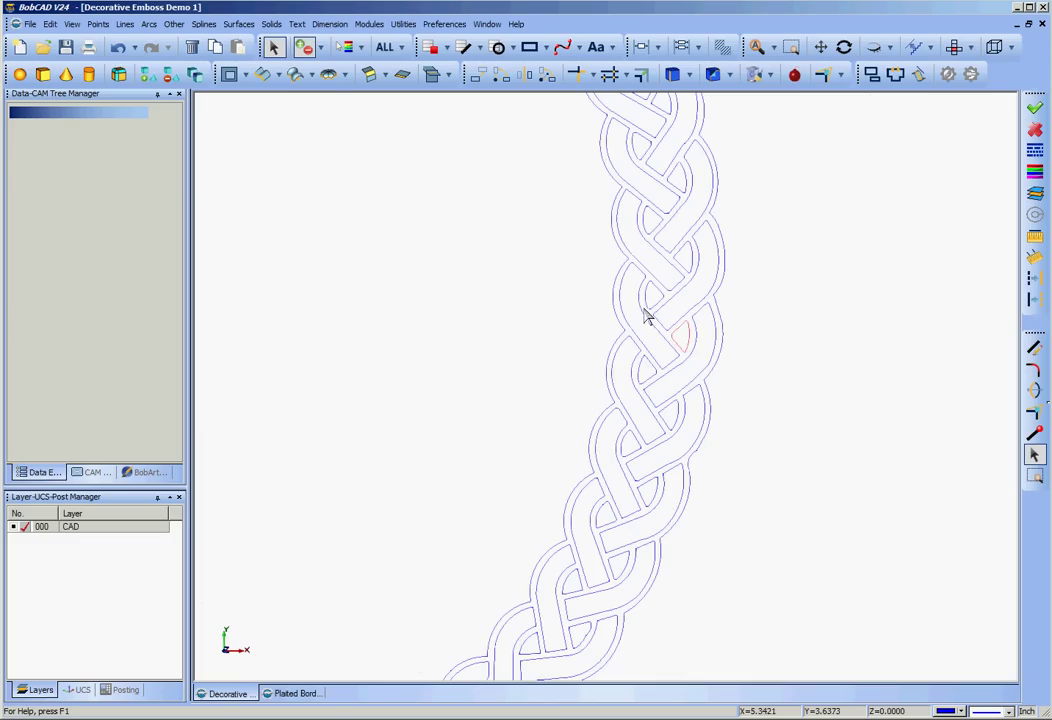
left_click(689, 256)
left_click(650, 226)
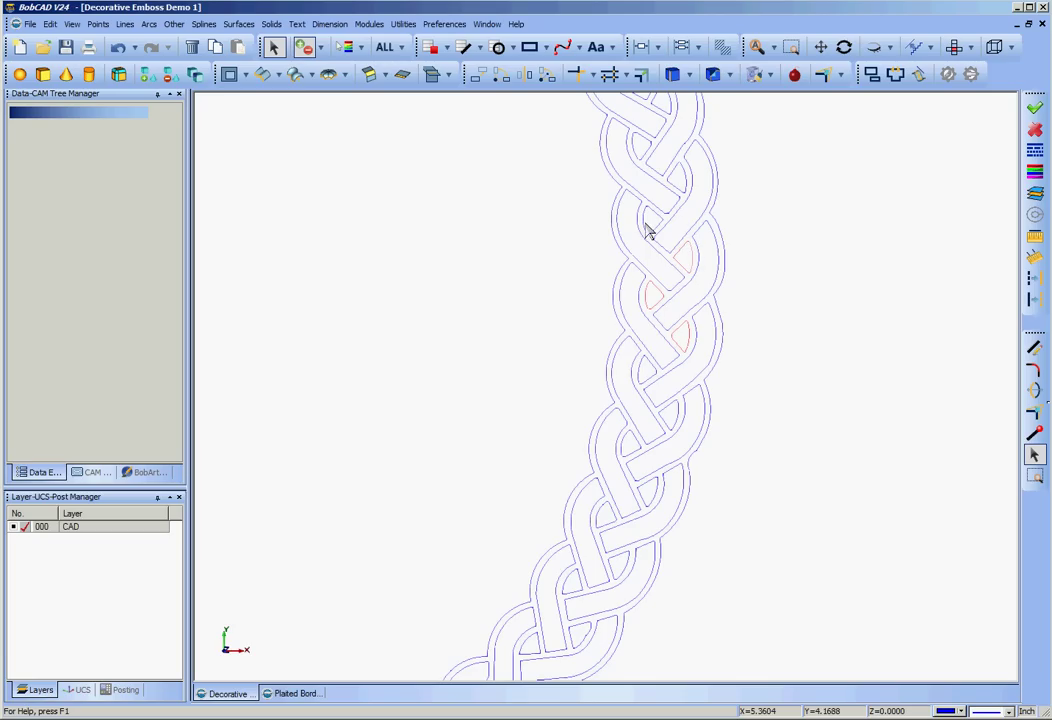
left_click(683, 181)
left_click(630, 152)
left_click(195, 48)
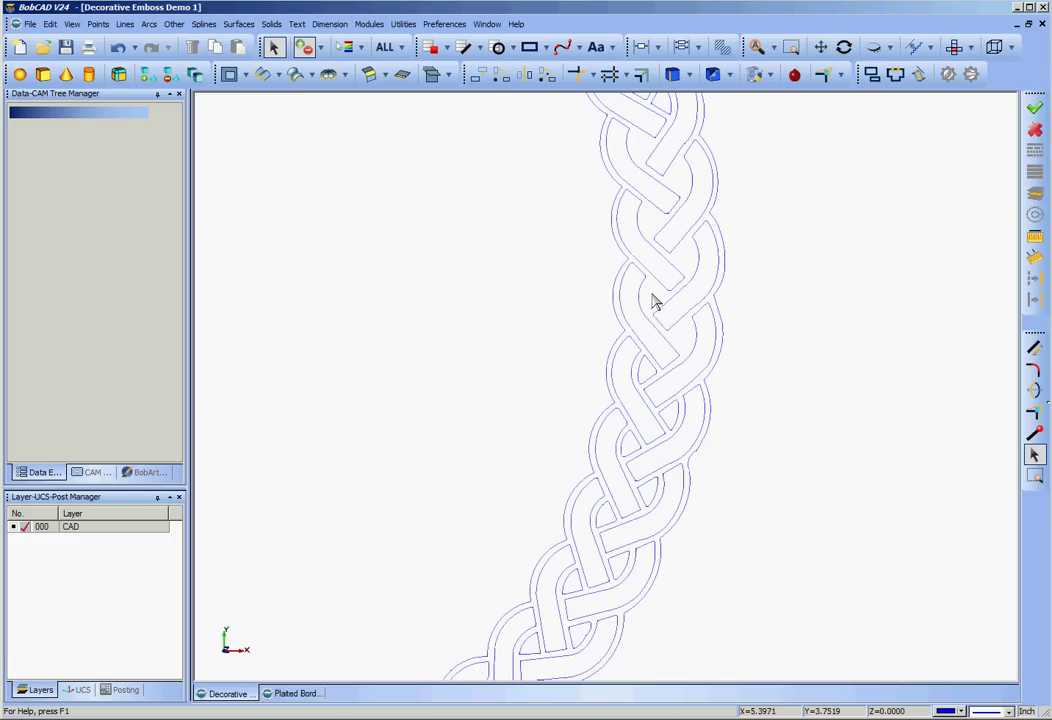
scroll(790, 333, "down", 5)
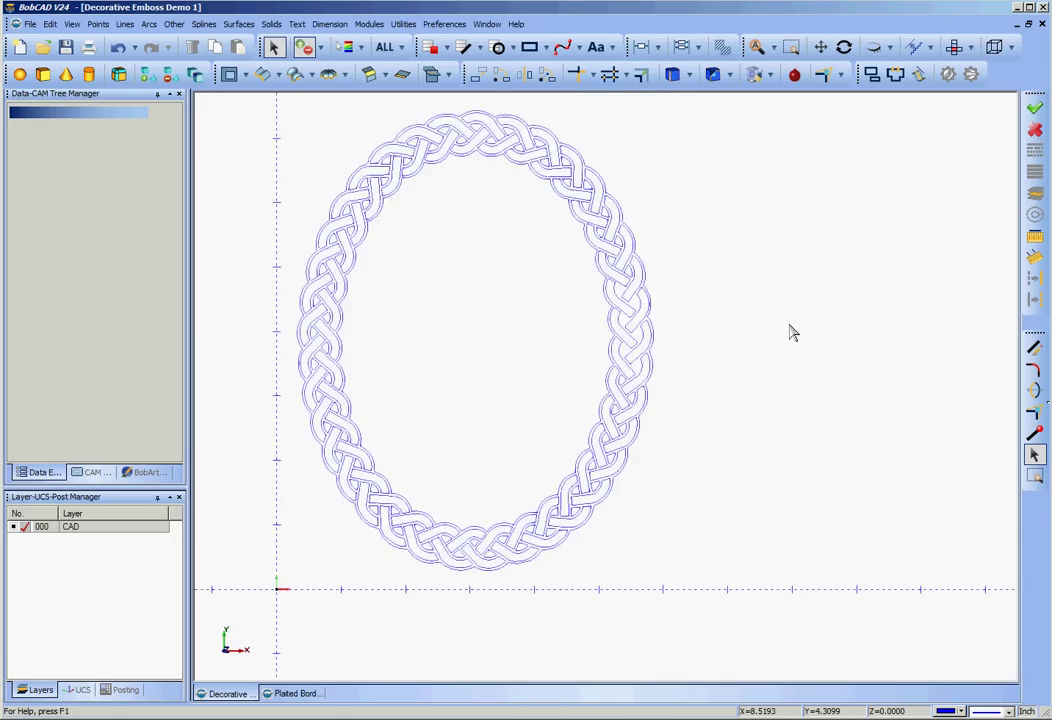
scroll(790, 333, "up", 1)
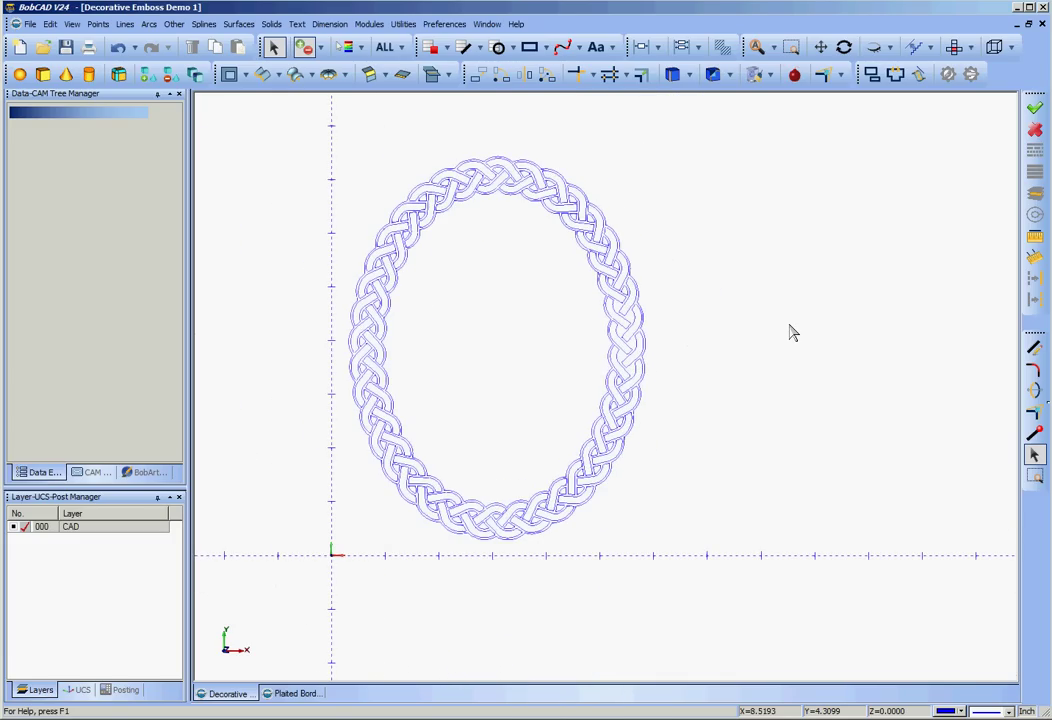